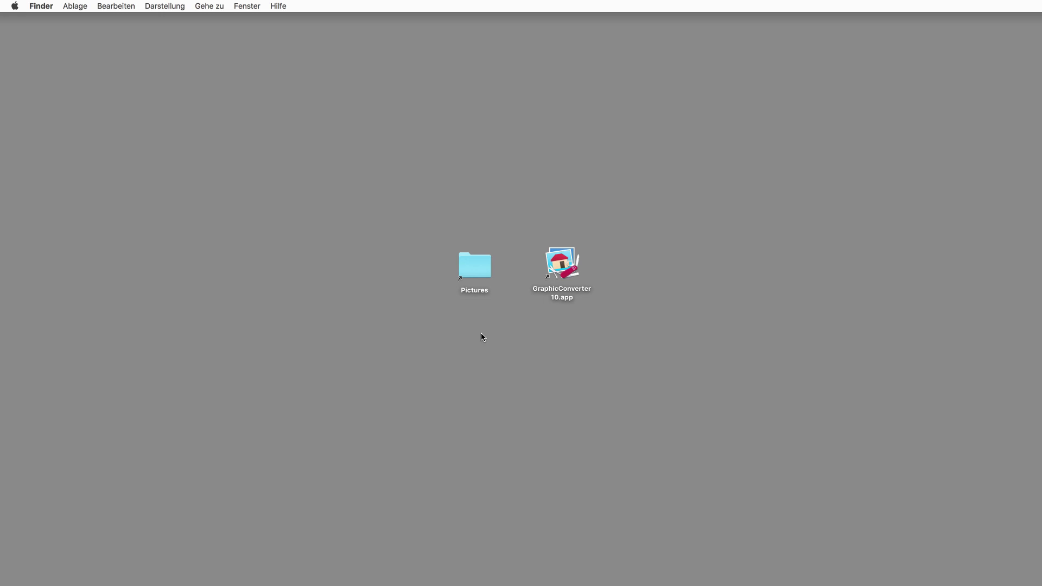
# Step: Drop the Pictures folder on GraphicConverter 10 to browse its 42 photos
pyautogui.moveTo(473, 280); pyautogui.dragTo(565, 271)
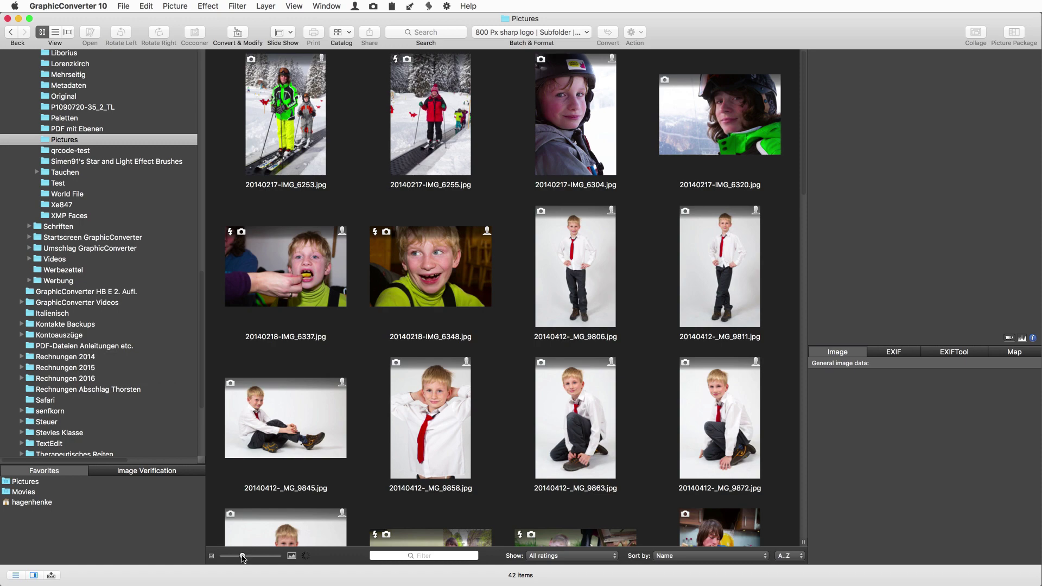
# Step: Enlarge the Pictures folder thumbnails with the size slider
pyautogui.moveTo(243, 557)
pyautogui.mouseDown()
pyautogui.moveTo(229, 557)
pyautogui.moveTo(247, 557)
pyautogui.mouseUp()
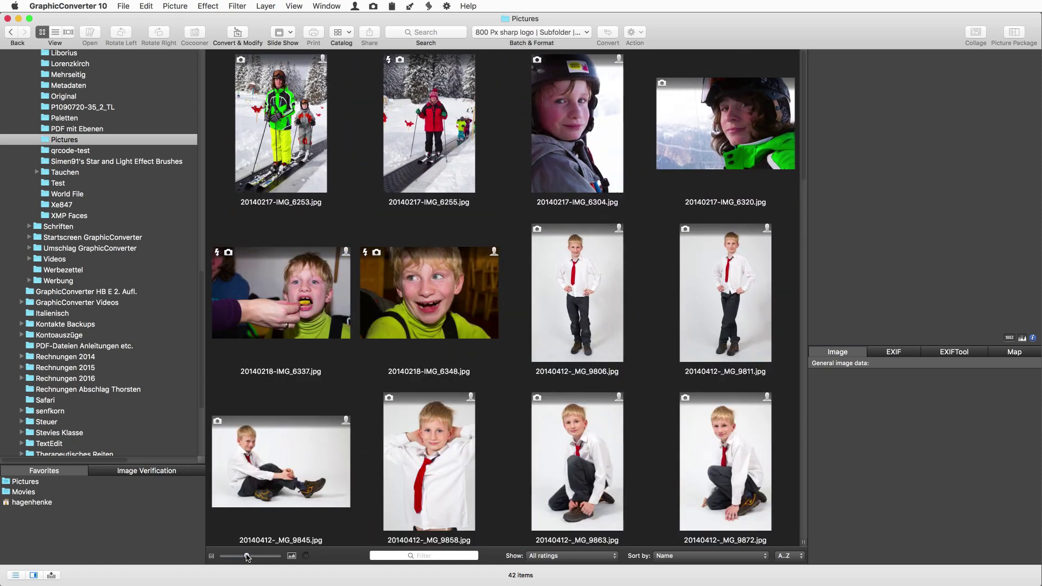
# Step: Open 20140412-_MG_9845.jpg and browse its Filter, Effect and Picture menus
pyautogui.doubleClick(266, 487)
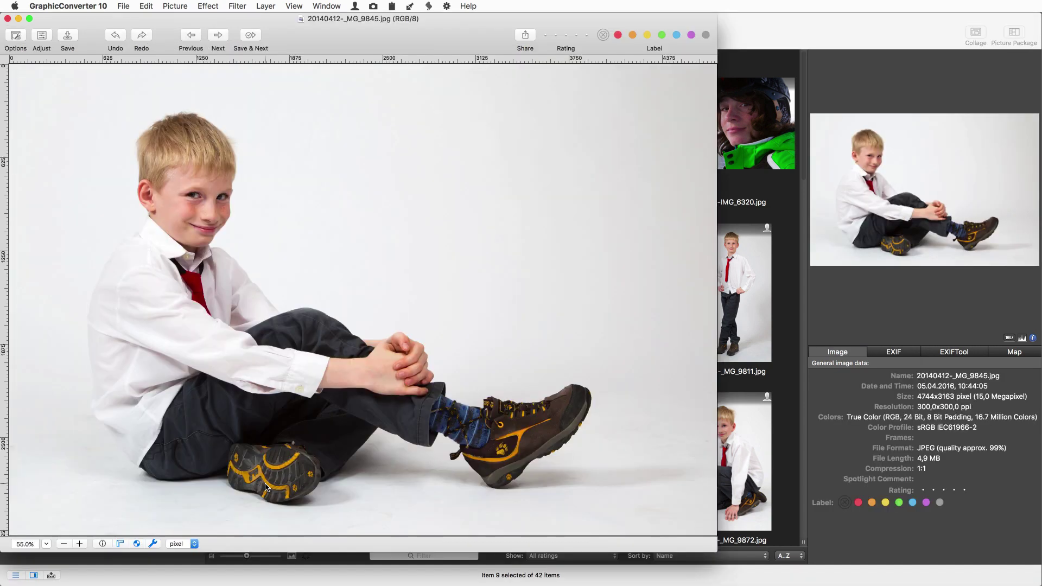
pyautogui.click(238, 6)
pyautogui.moveTo(217, 4)
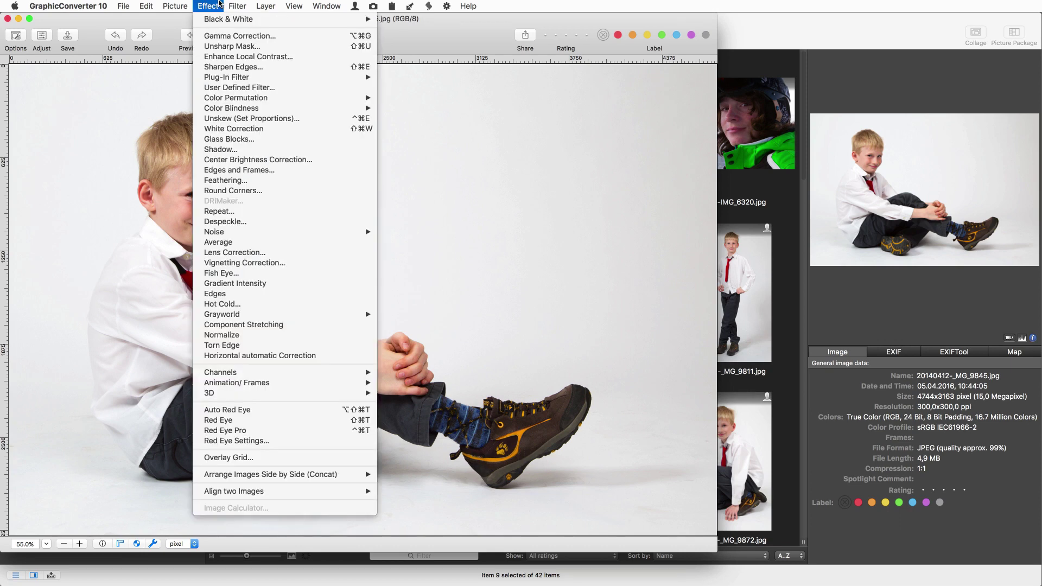
pyautogui.moveTo(182, 3)
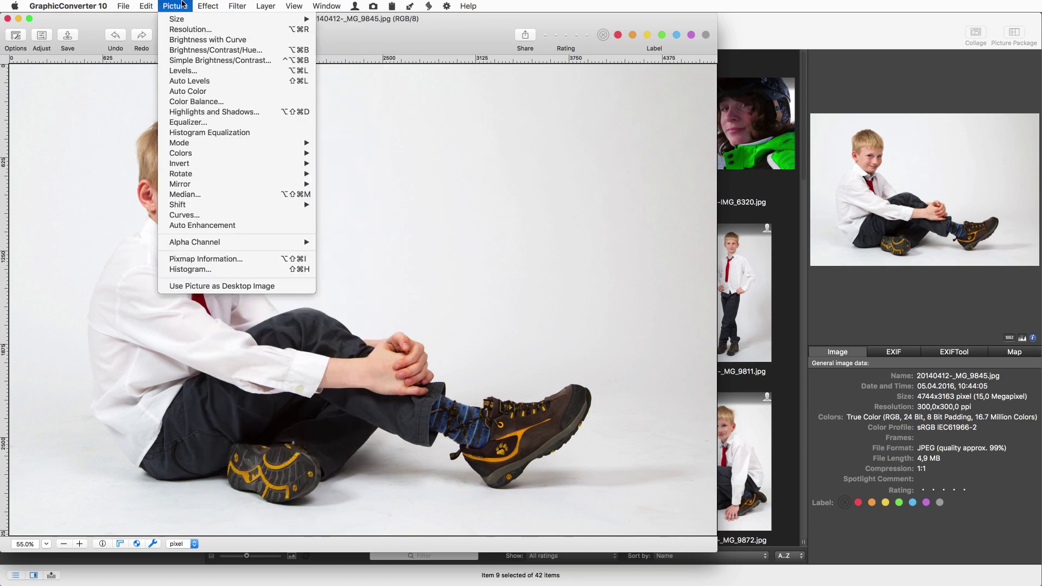
# Step: Preview and cancel Simple Brightness/Contrast, then show the Adjust sliders
pyautogui.click(181, 59)
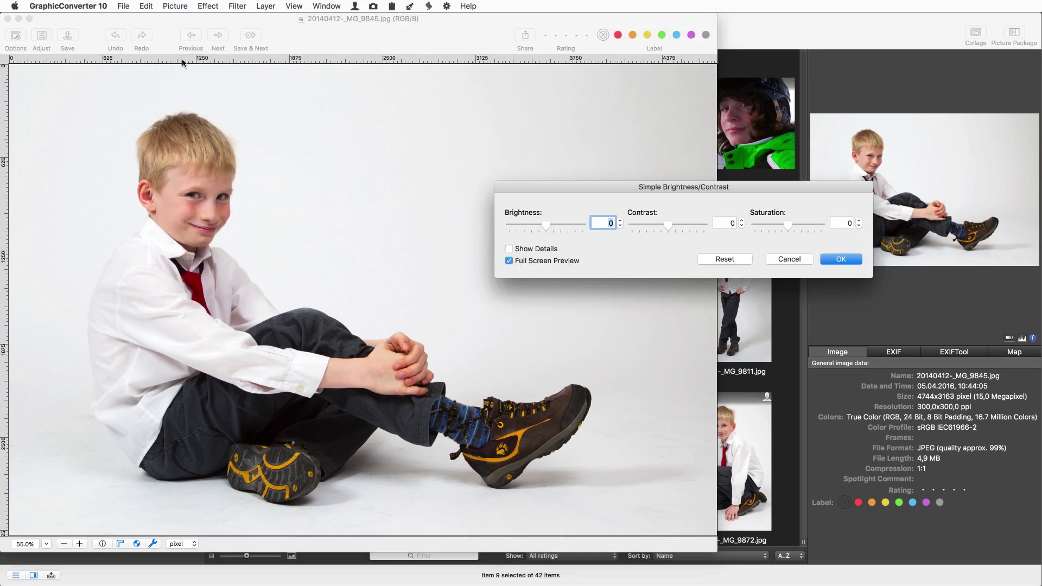
pyautogui.press('Escape')
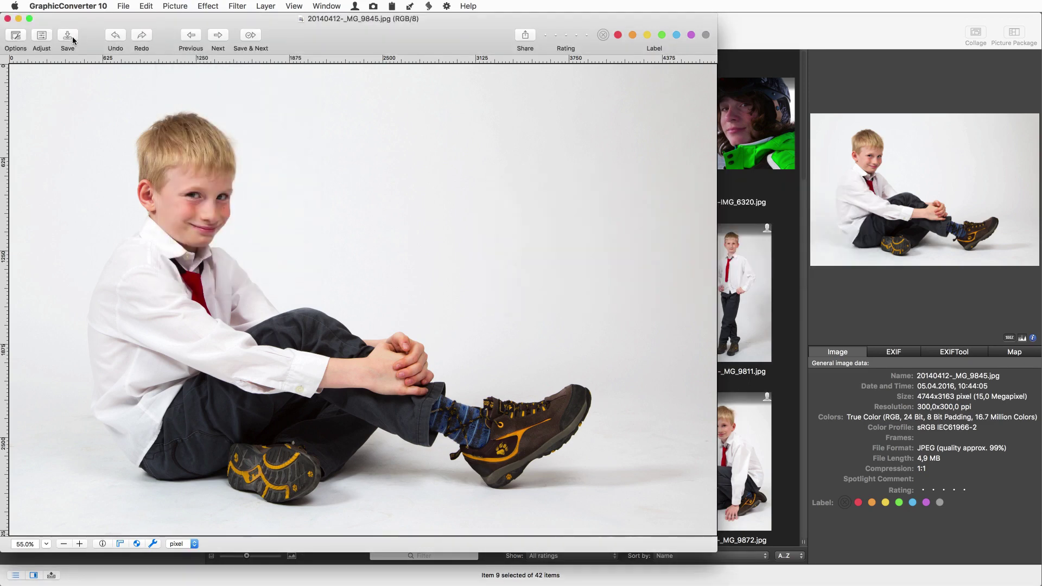
pyautogui.click(43, 37)
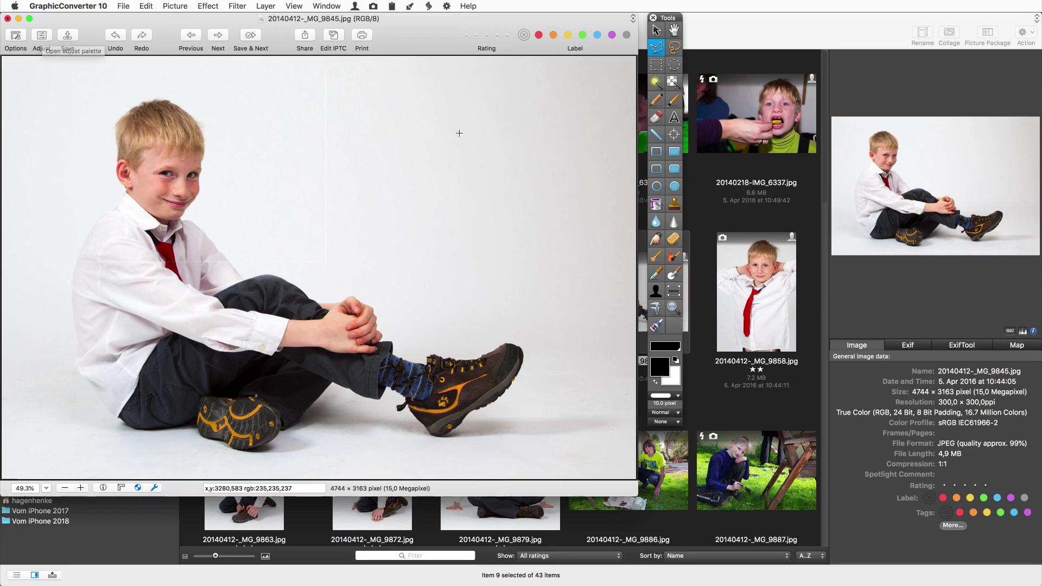
# Step: Crop the photo to the boy's head and upper body with a rectangular selection
pyautogui.click(656, 65)
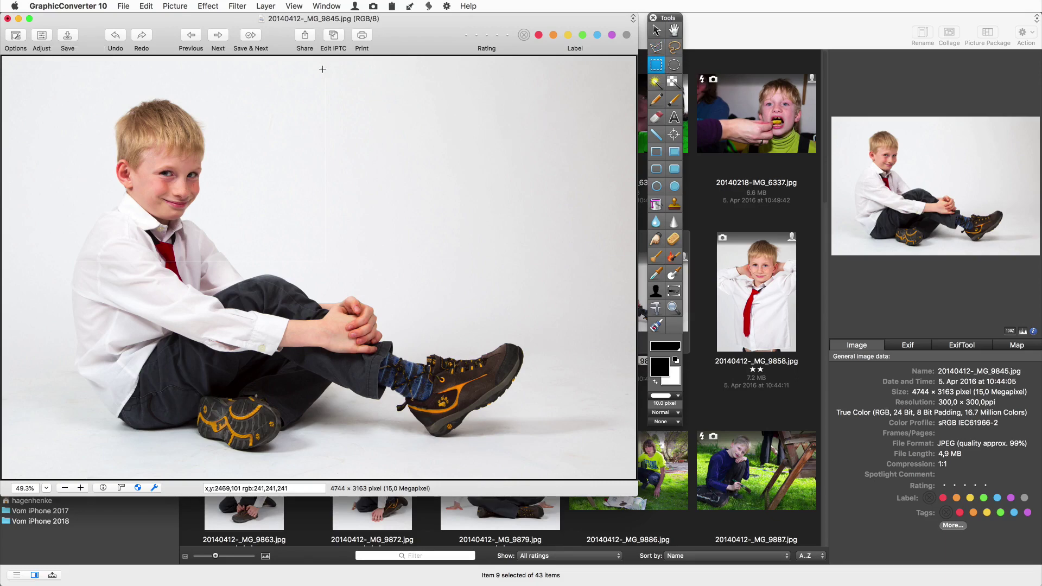
pyautogui.moveTo(312, 75); pyautogui.dragTo(42, 272)
pyautogui.press('super+k')
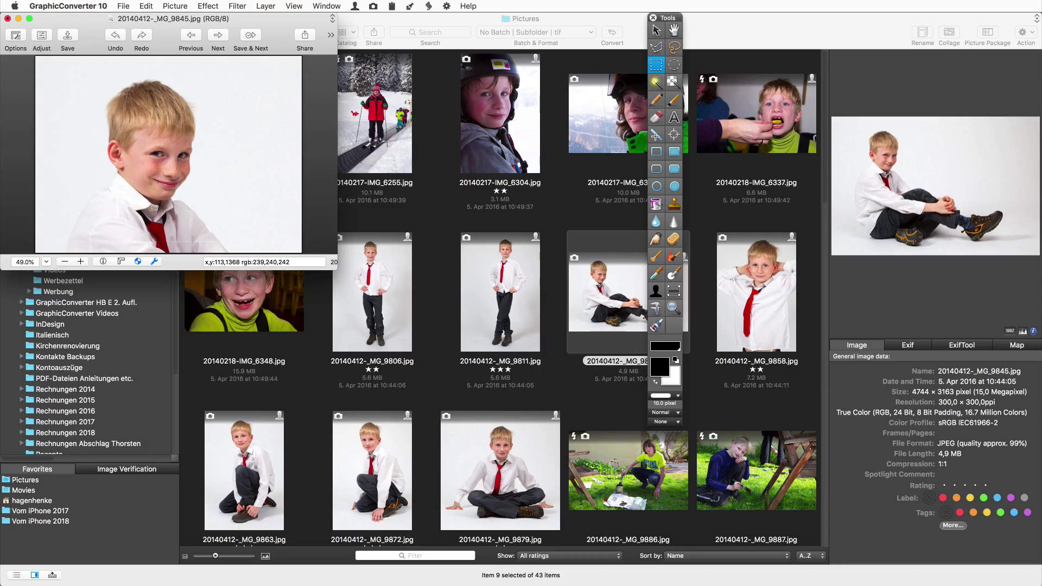
# Step: Try the Line, Rectangle, Oval, Text, Stamp, Dodge and Burn tools
pyautogui.click(656, 134)
pyautogui.click(655, 153)
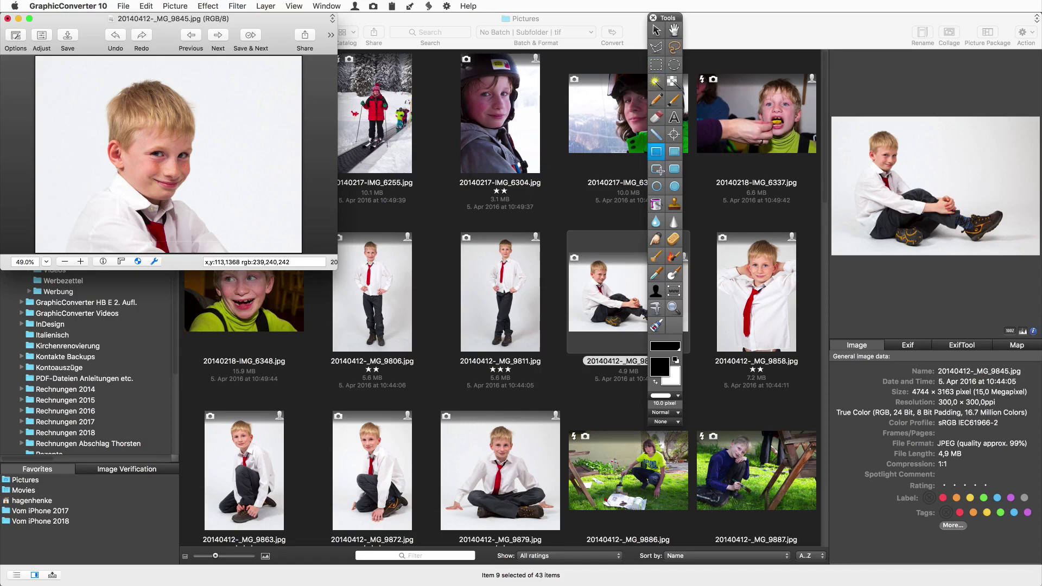
pyautogui.click(657, 186)
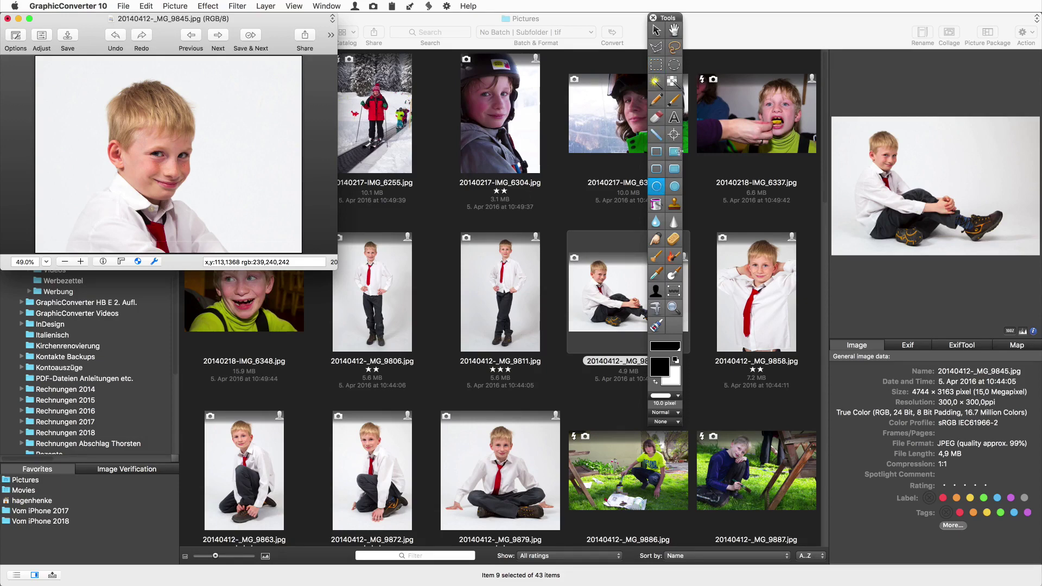
pyautogui.click(674, 118)
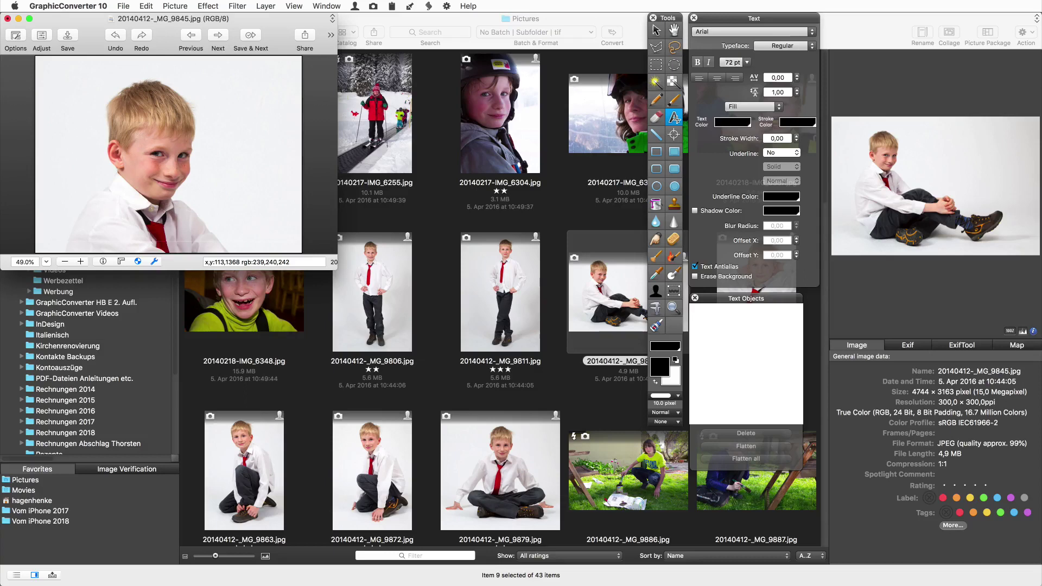
pyautogui.click(674, 203)
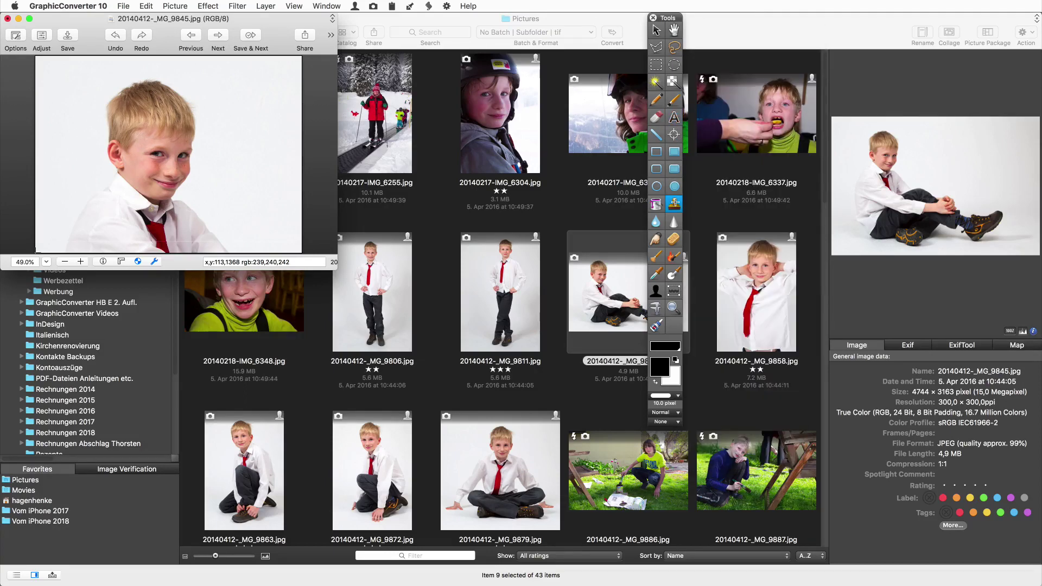
pyautogui.click(658, 255)
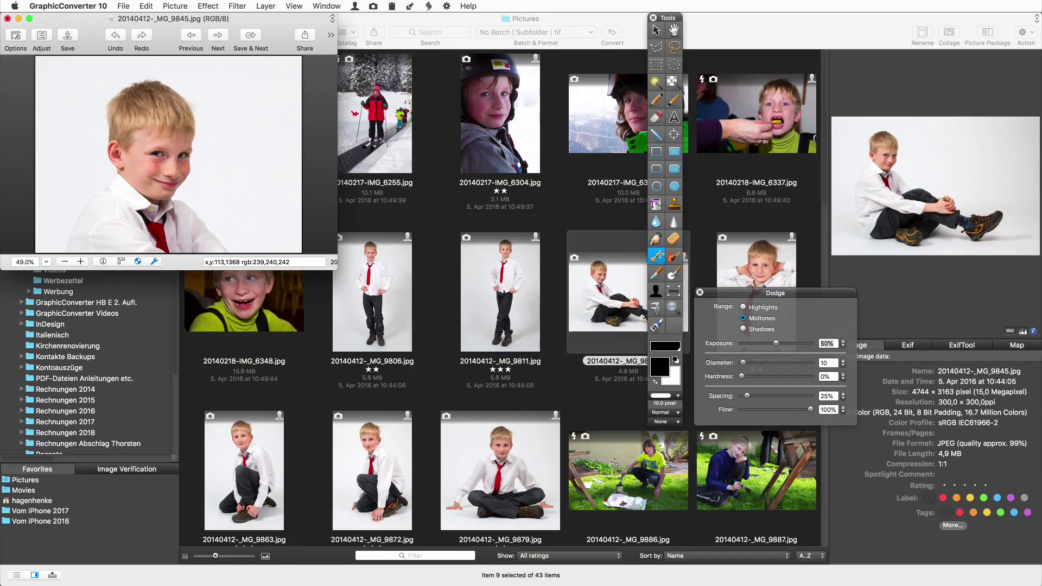
pyautogui.click(673, 255)
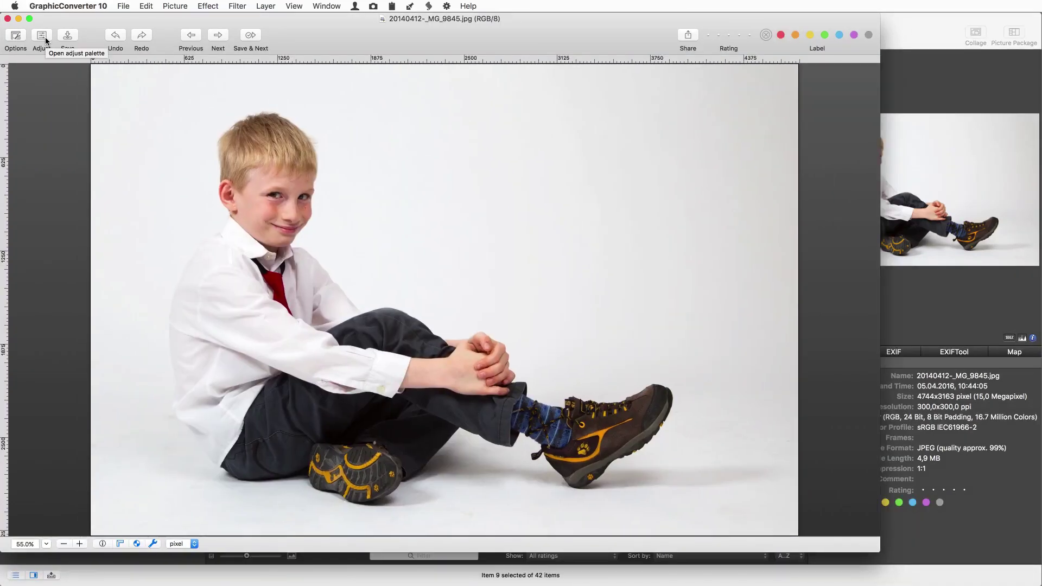
# Step: Open Save As and list all supported formats in the File Format popup
pyautogui.click(123, 6)
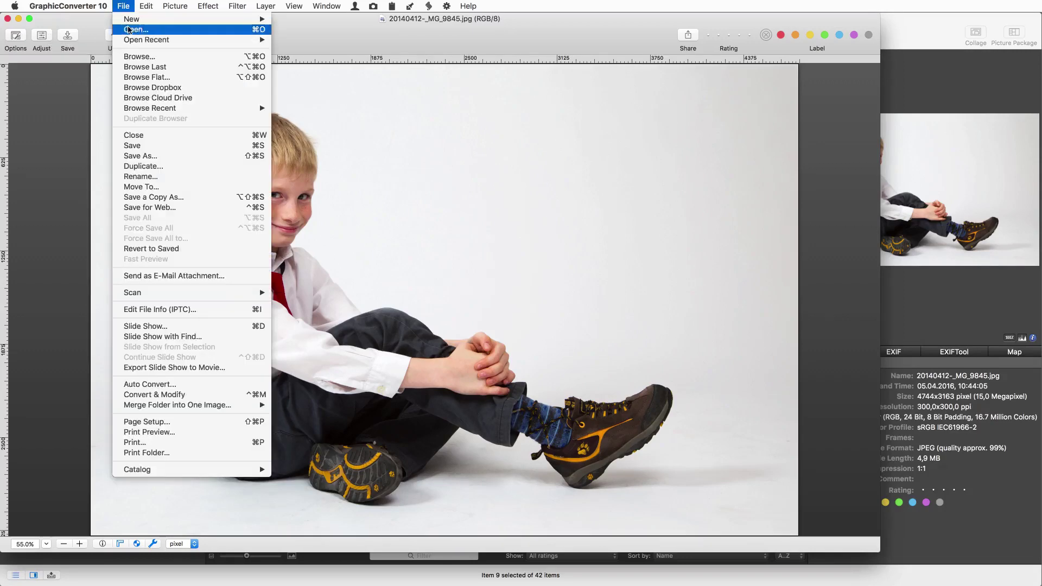
pyautogui.click(162, 156)
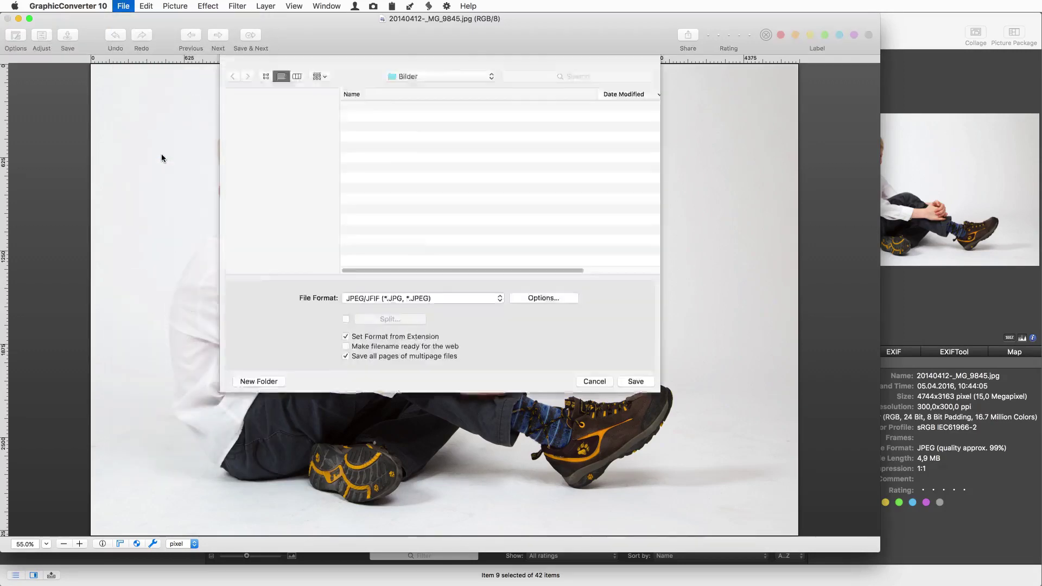
pyautogui.click(443, 338)
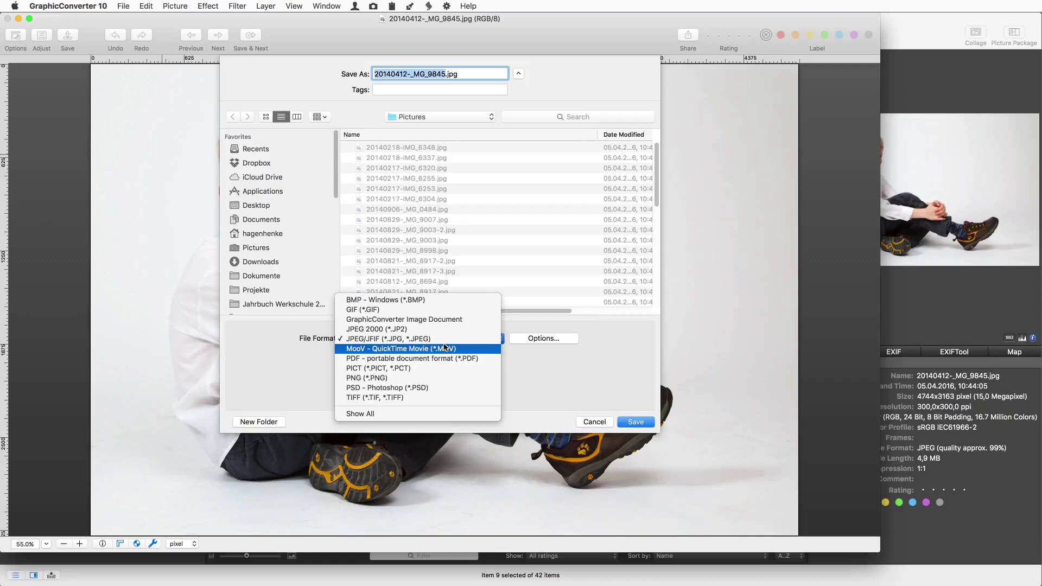
pyautogui.click(445, 414)
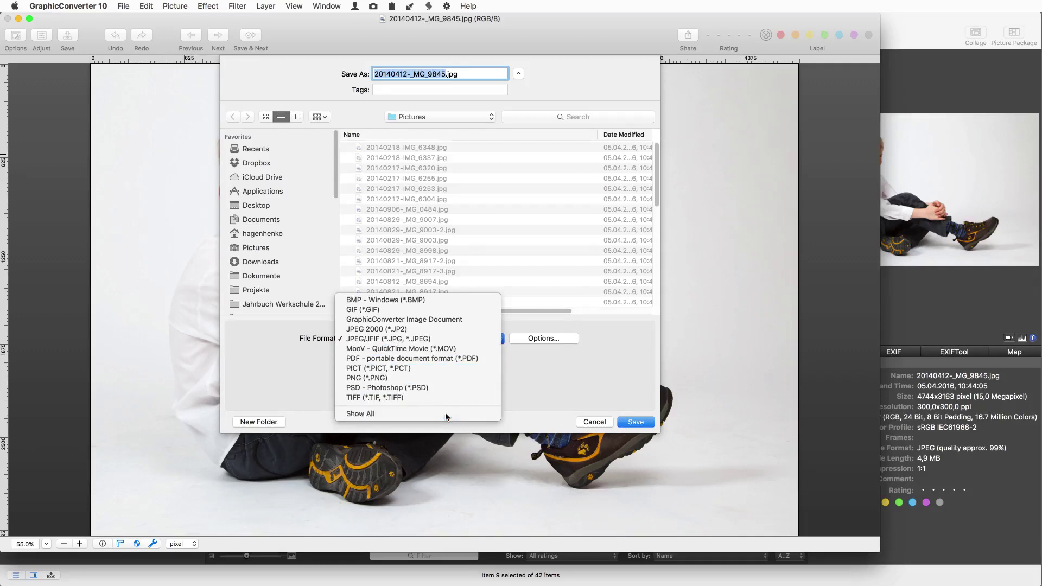
# Step: Keep JPEG/JFIF, cancel the save and close the photo unsaved
pyautogui.click(445, 337)
pyautogui.press('Up')
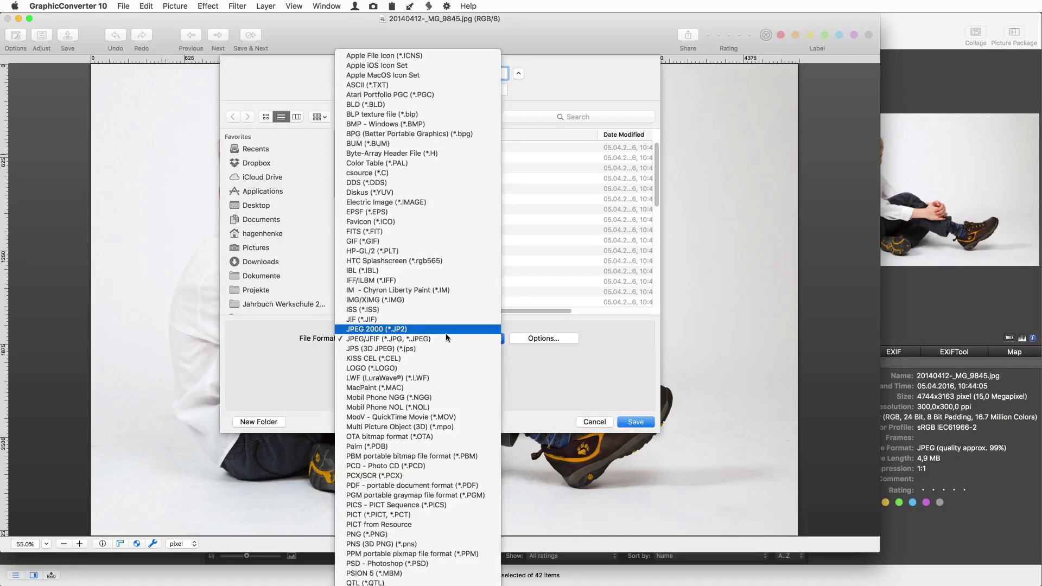
pyautogui.click(446, 337)
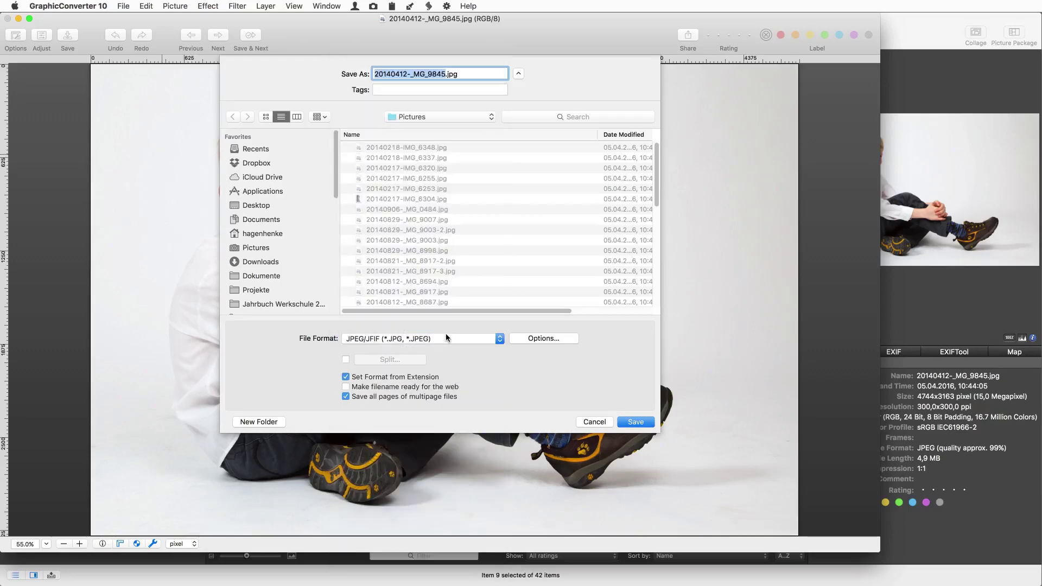
pyautogui.press('Escape')
pyautogui.press('super+w')
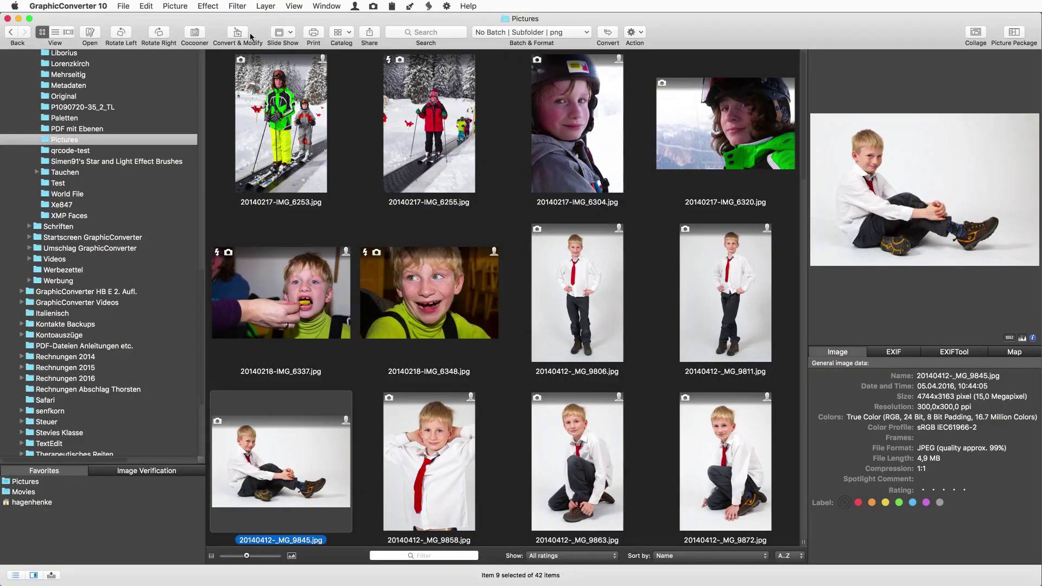
# Step: Show the Batch & Format menu: no batch, subfolder output, PNG format
pyautogui.click(587, 33)
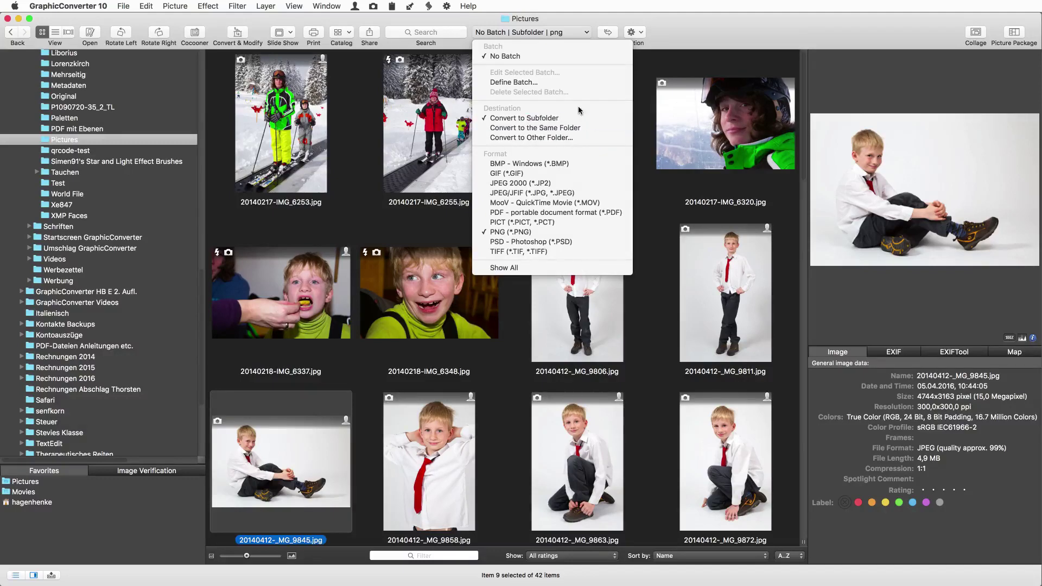
# Step: Start a new batch that scales the long edge to 800 pixels
pyautogui.click(572, 82)
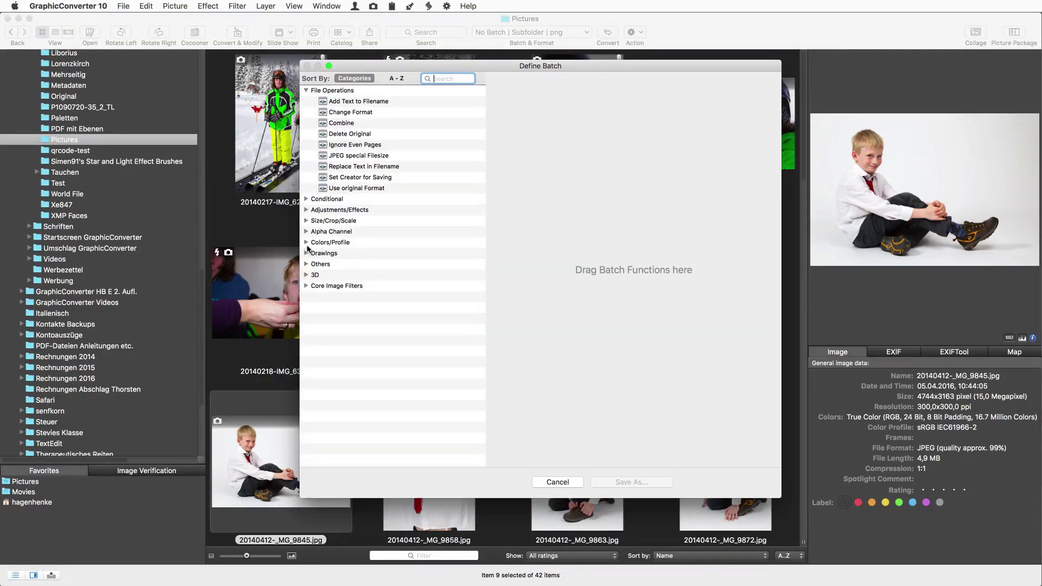
pyautogui.click(306, 221)
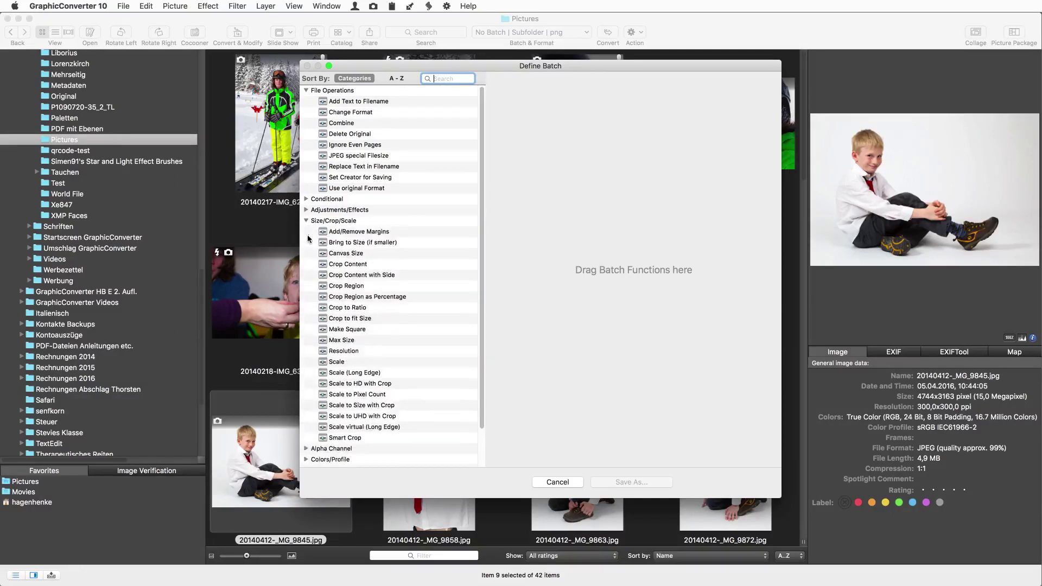
pyautogui.doubleClick(352, 374)
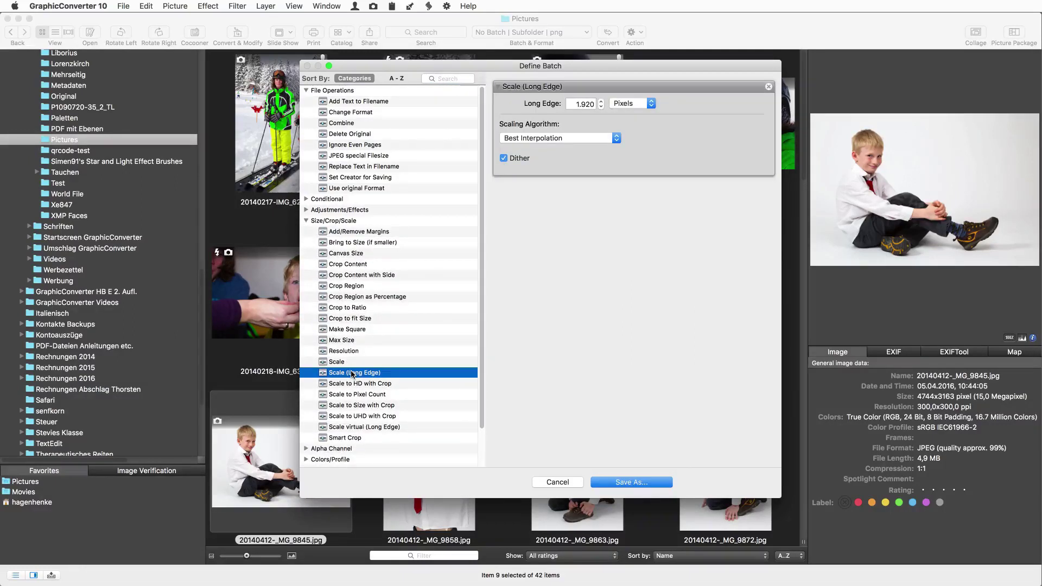
pyautogui.doubleClick(582, 103)
pyautogui.write('800')
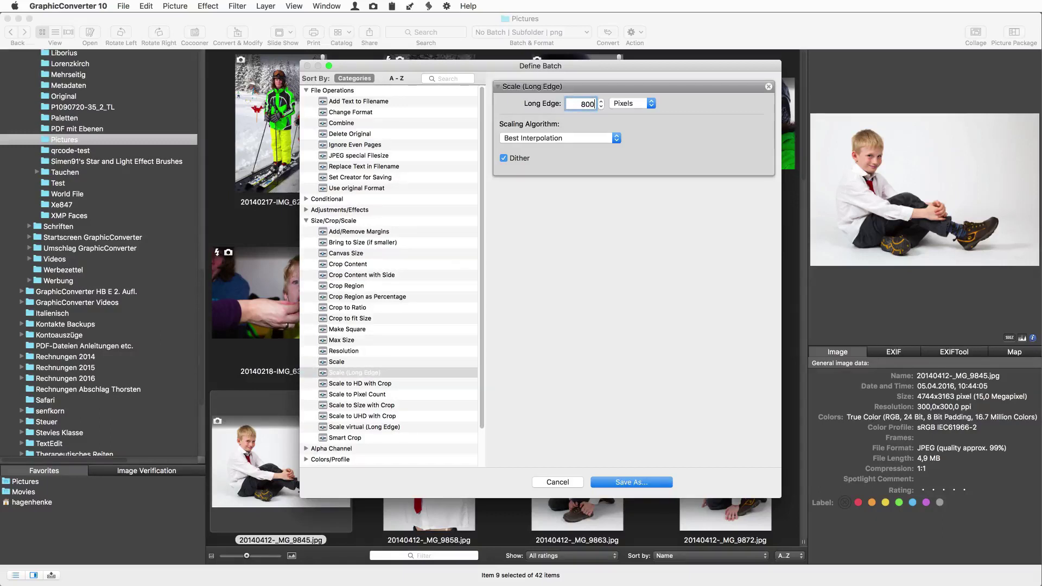
# Step: Add an Unsharp Mask step with amount 20%
pyautogui.click(306, 209)
pyautogui.scroll(-5, 332, 291)
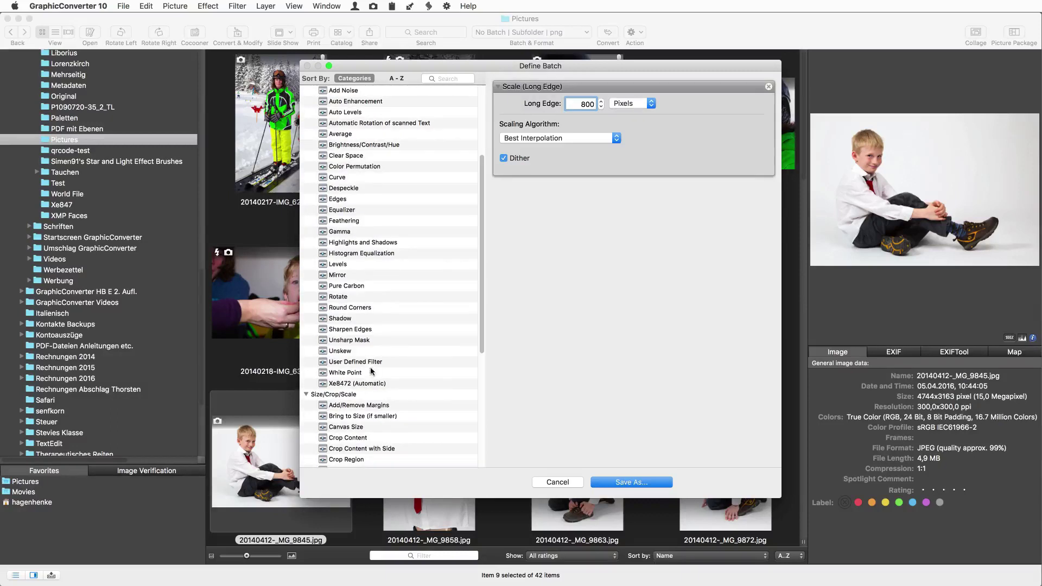
pyautogui.doubleClick(368, 340)
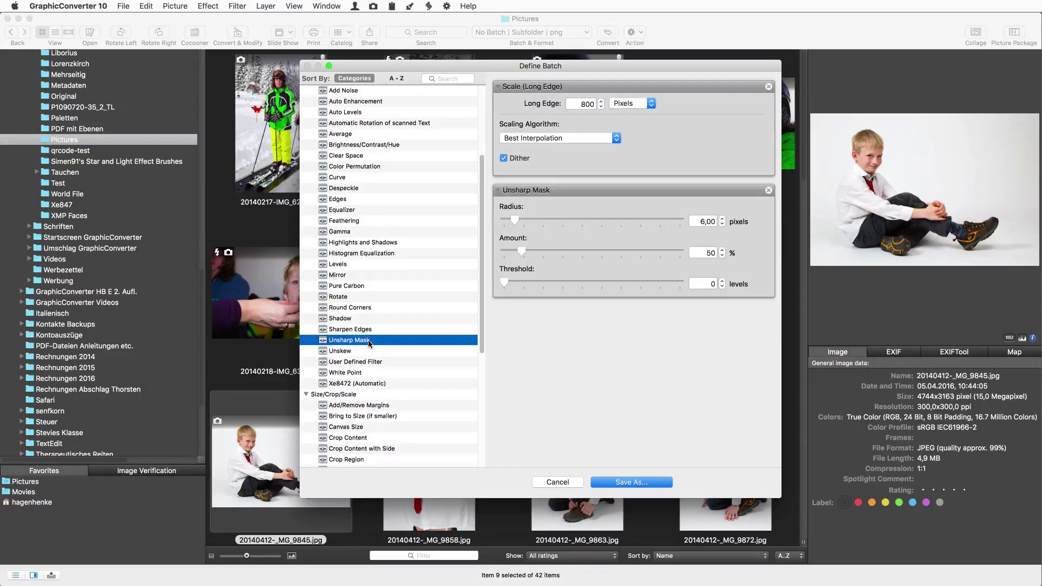
pyautogui.doubleClick(710, 254)
pyautogui.write('20')
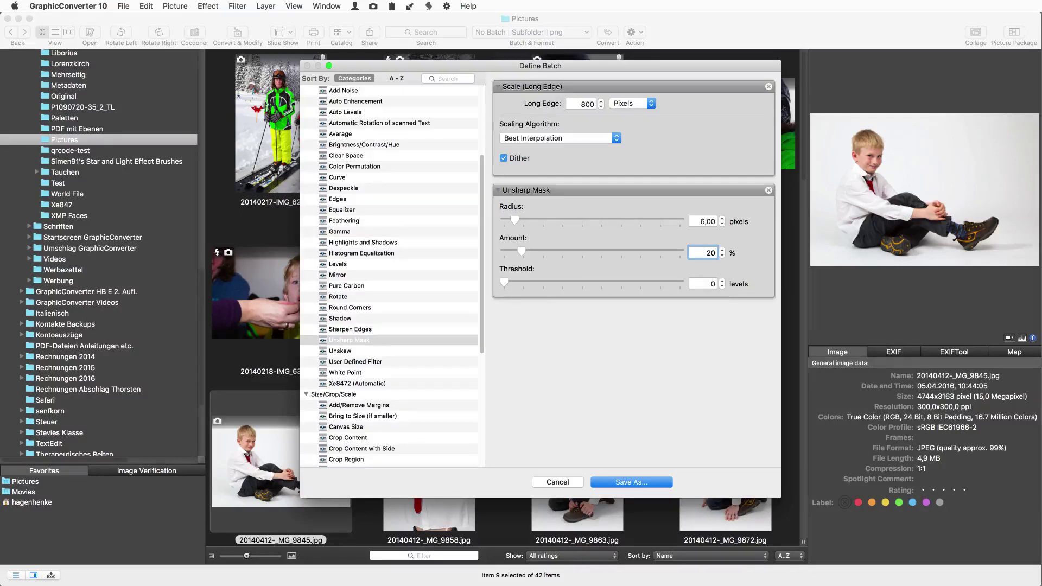
pyautogui.press('Return')
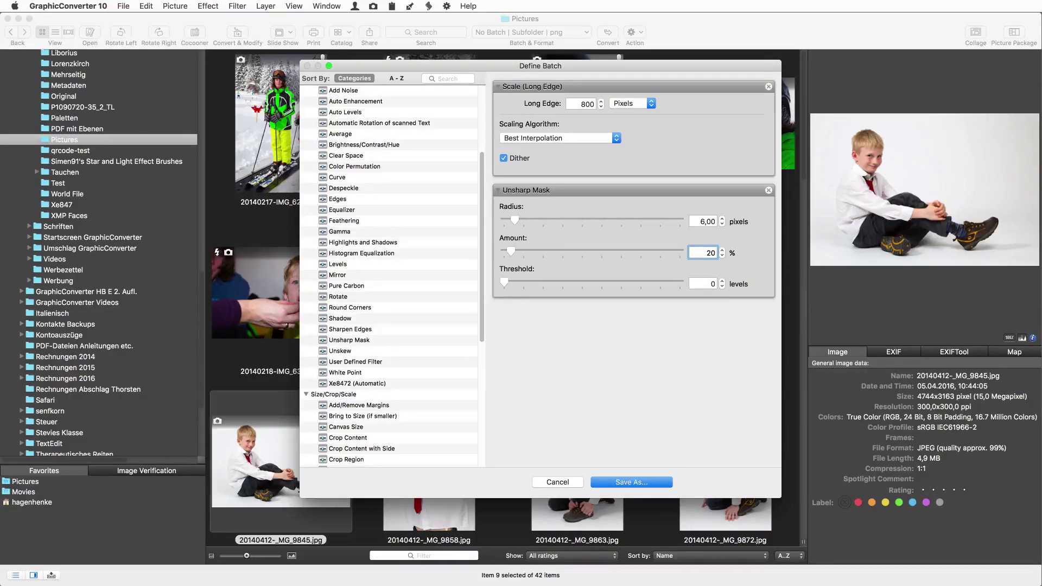
pyautogui.scroll(-10, 427, 287)
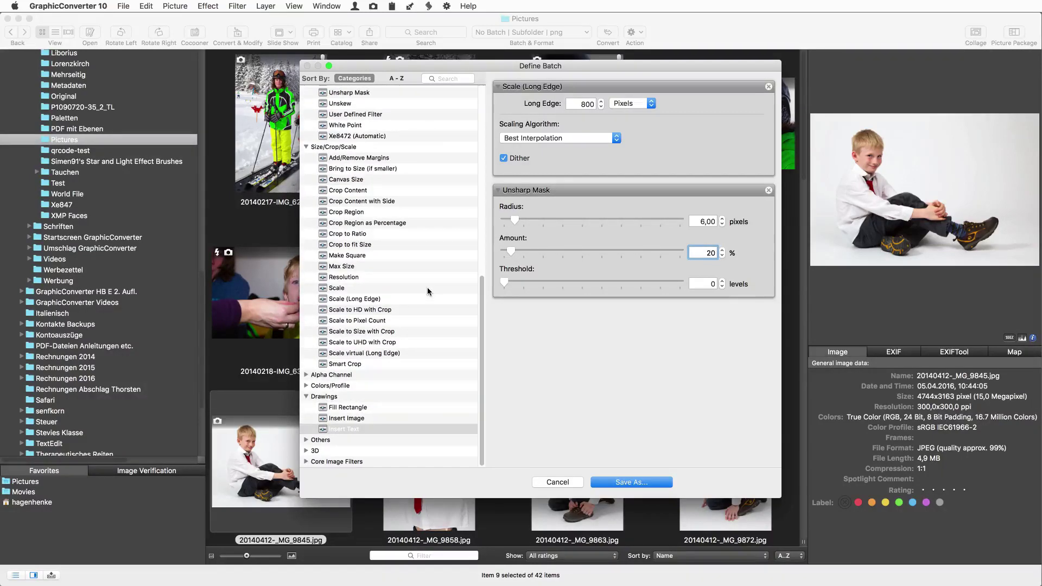
# Step: Add an Insert Text step with the text 'My Company'
pyautogui.doubleClick(364, 430)
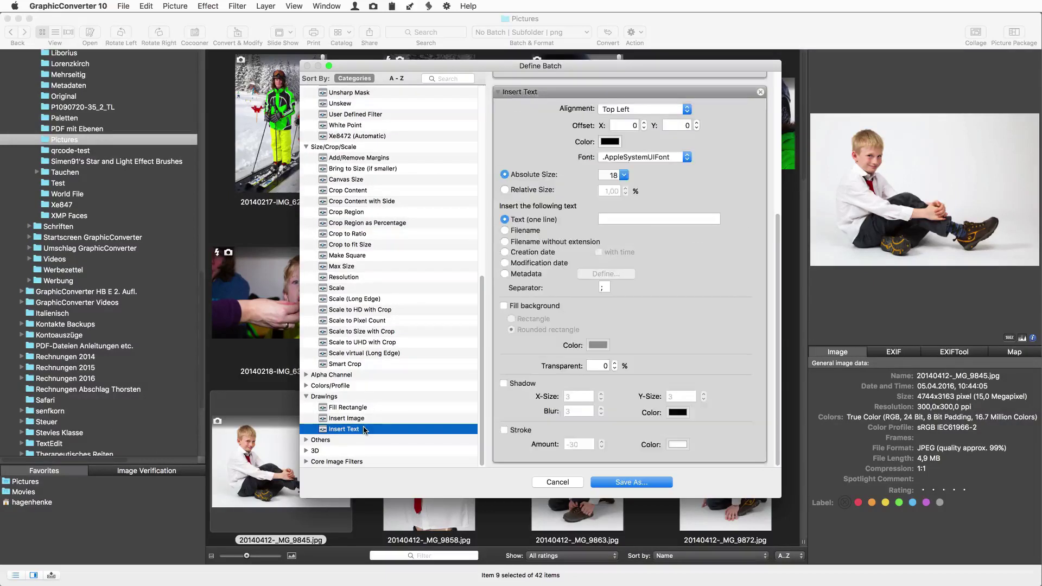
pyautogui.click(649, 217)
pyautogui.write('My ')
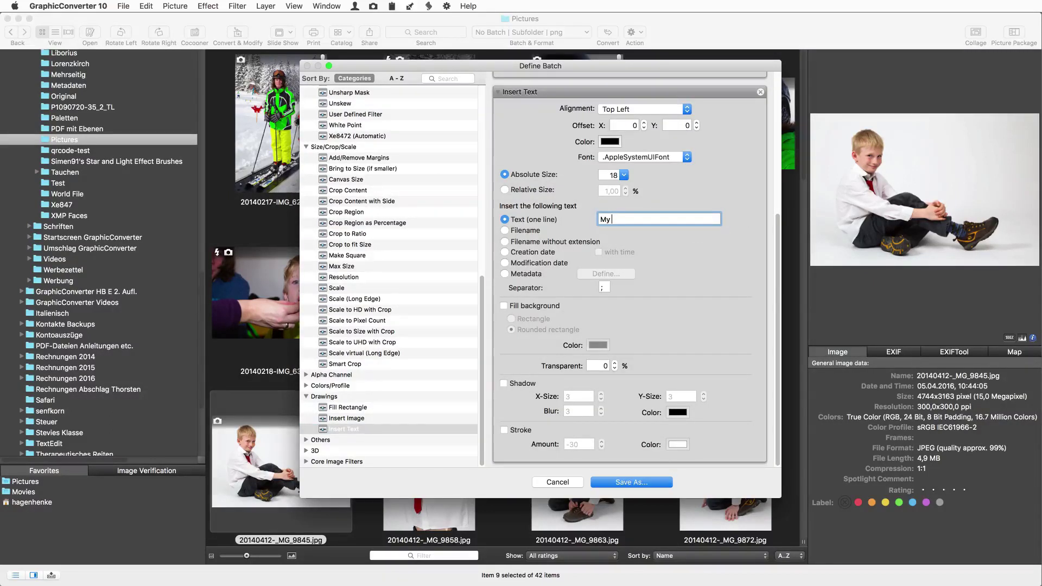
pyautogui.write('Company')
# Step: Add a centred Elbsand Logo 1.eps image and name the batch '800 Pixels sharp logo'
pyautogui.click(373, 418)
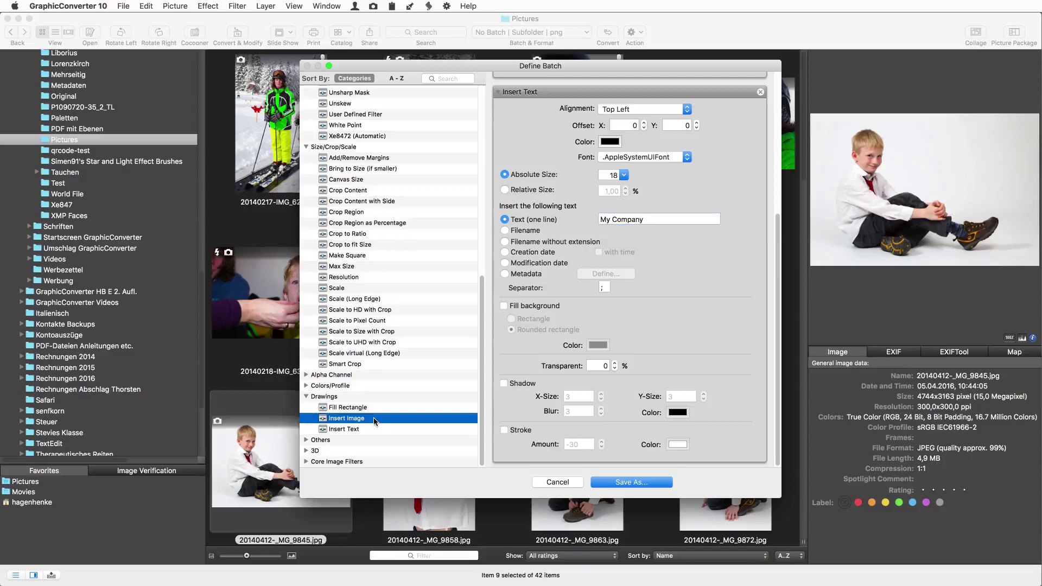
pyautogui.doubleClick(373, 419)
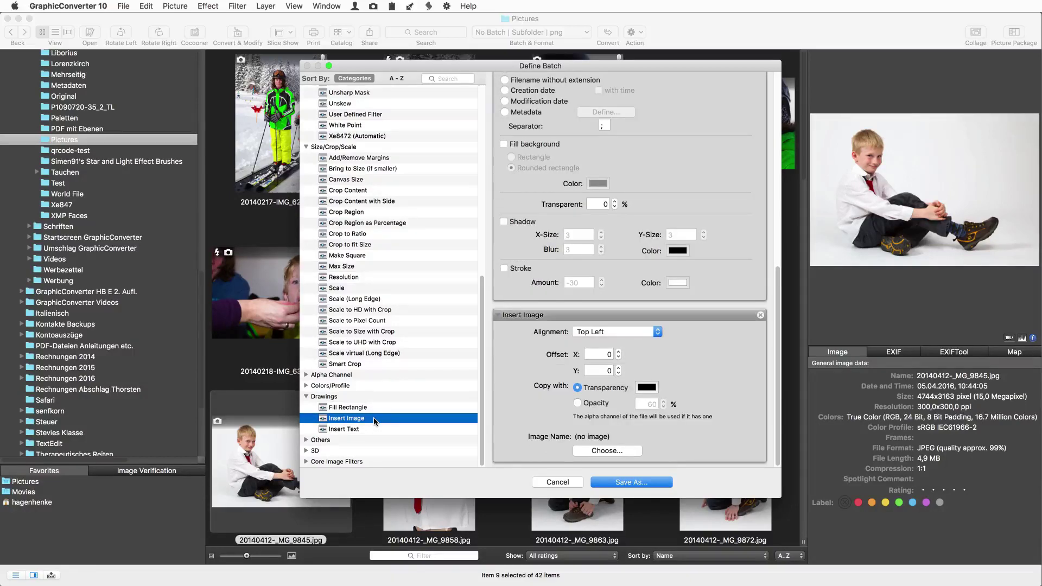
pyautogui.click(593, 454)
pyautogui.doubleClick(513, 135)
pyautogui.click(616, 333)
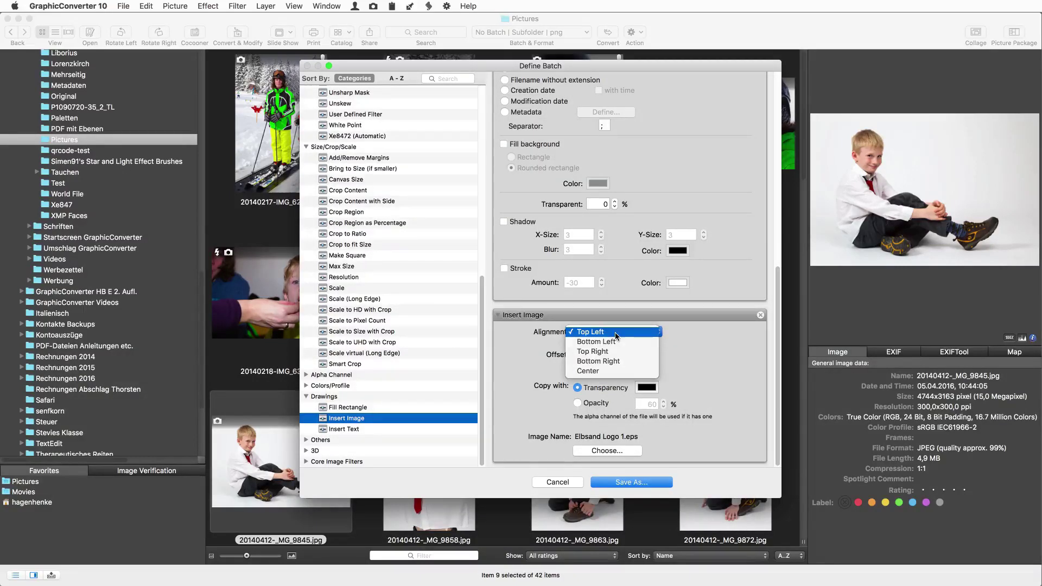
pyautogui.click(613, 372)
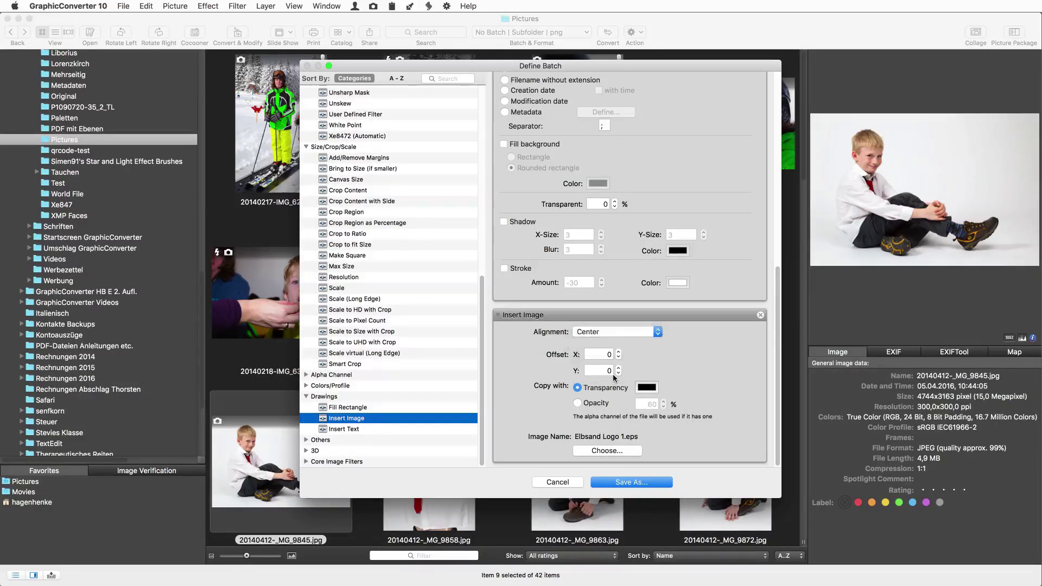
pyautogui.click(625, 481)
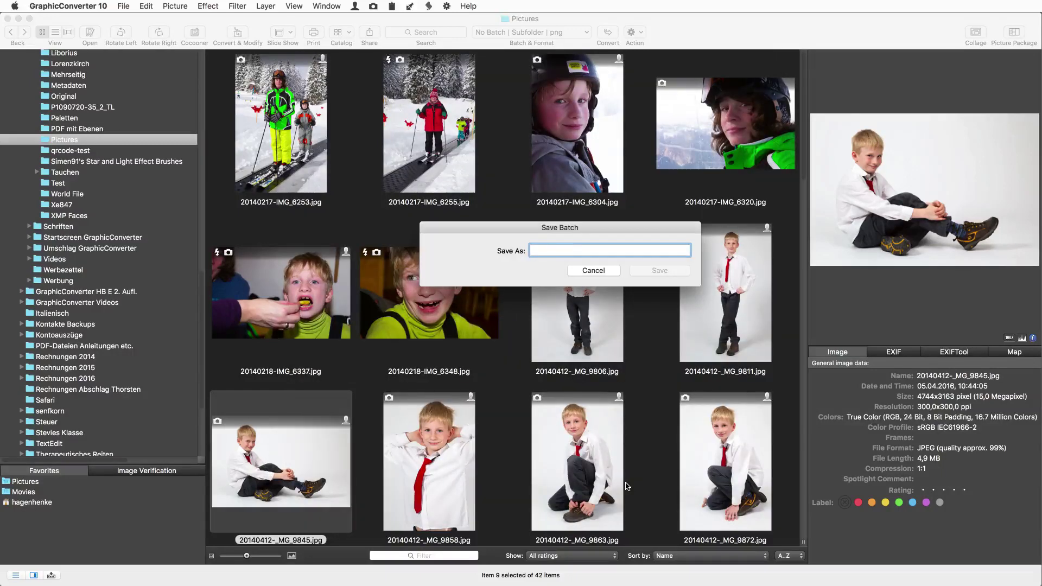
pyautogui.write('800 Pixels sharp logo')
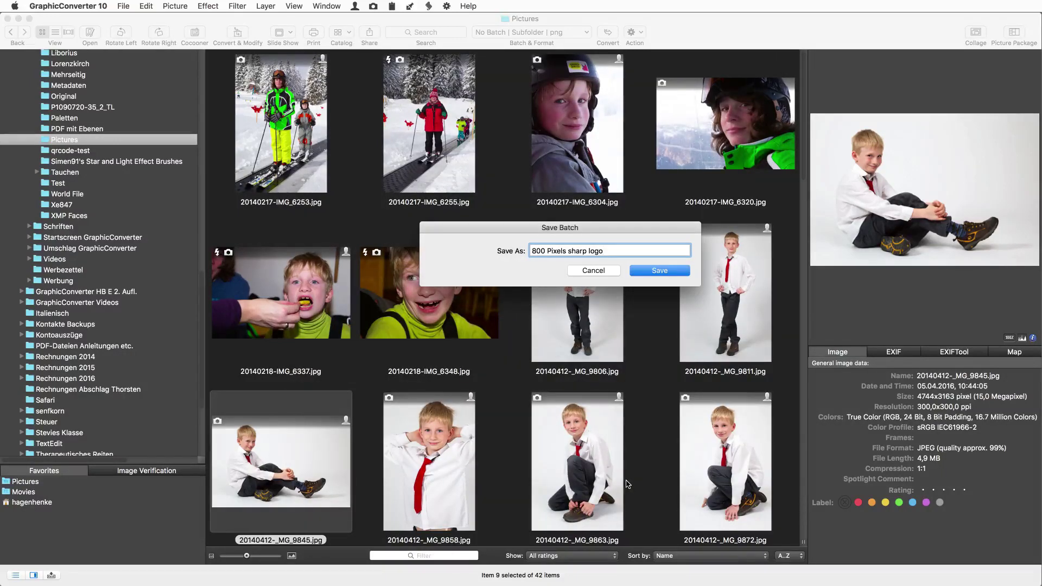
# Step: Save the batch and convert _MG_9845 and _MG_9858 with it
pyautogui.press('Return')
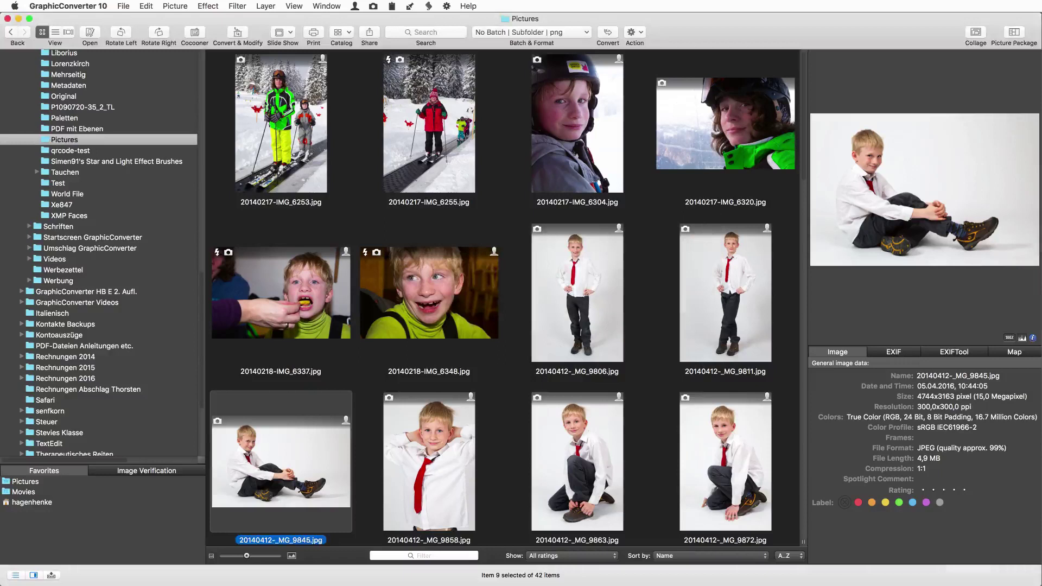
pyautogui.keyDown('shift'); pyautogui.click(467, 463); pyautogui.keyUp('shift')
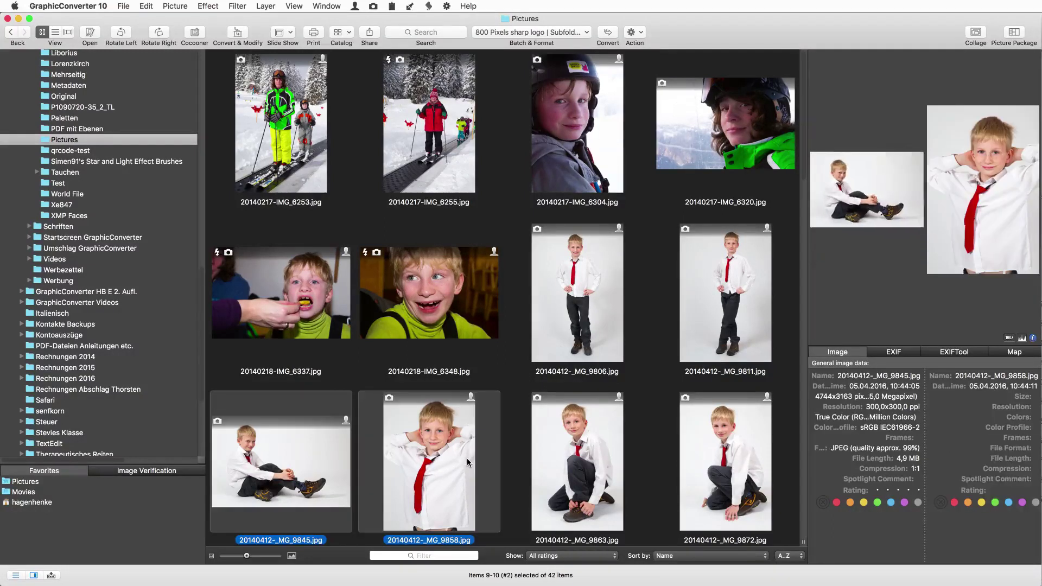
pyautogui.click(609, 33)
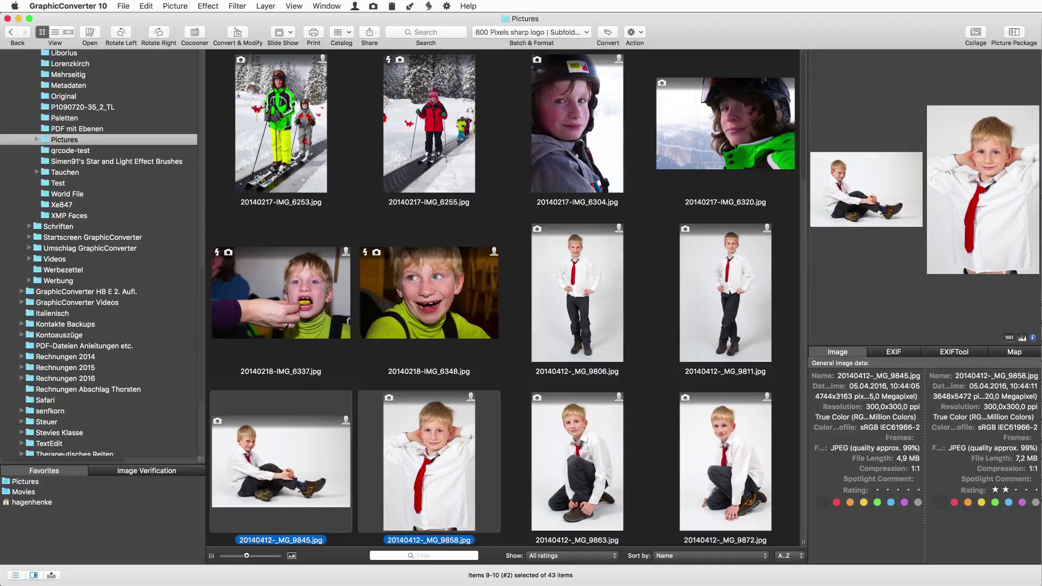
# Step: Inspect the first 800x533 PNG in the Converted Files subfolder
pyautogui.click(37, 139)
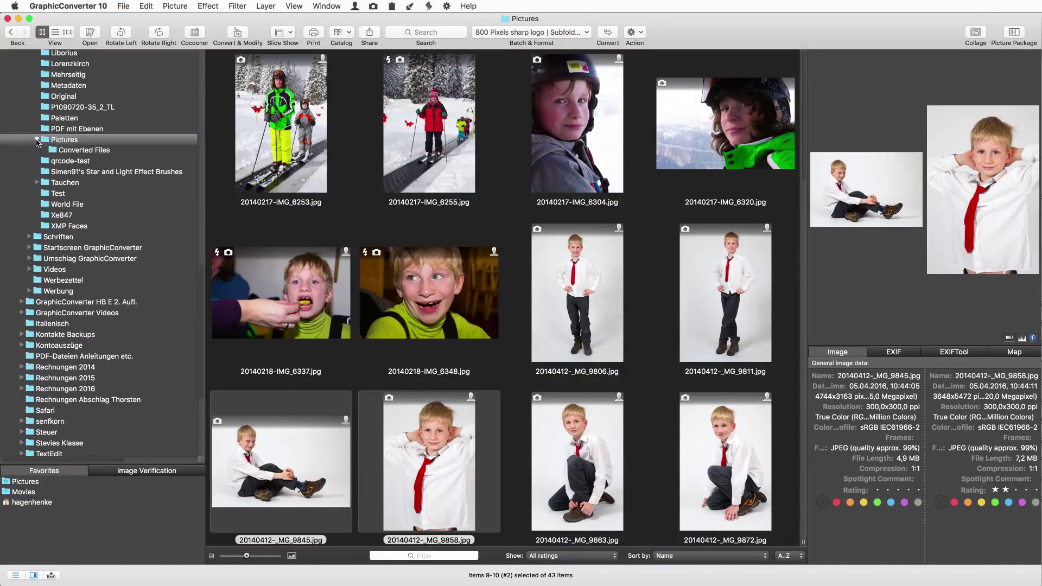
pyautogui.click(54, 152)
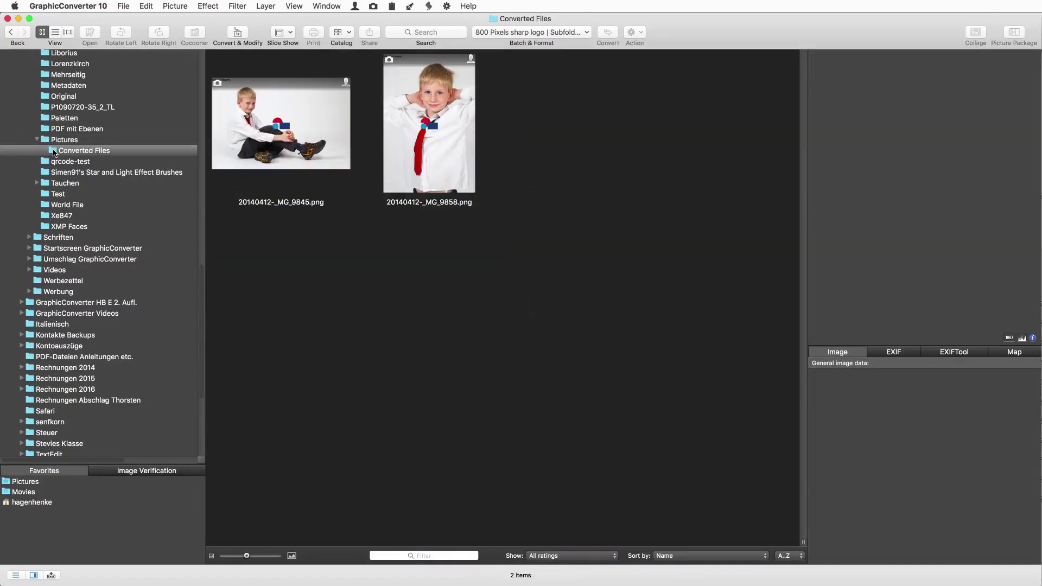
pyautogui.doubleClick(248, 167)
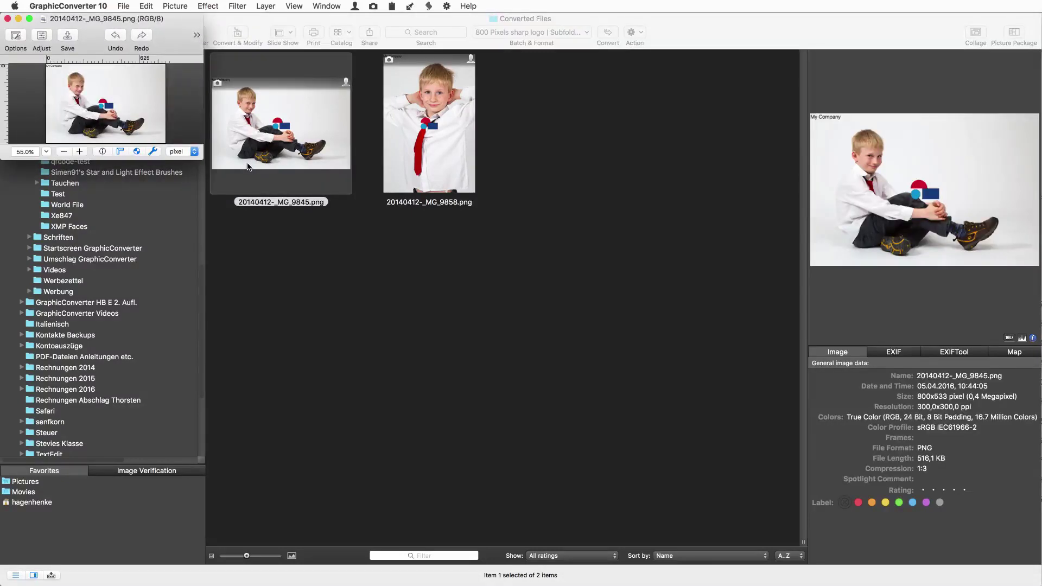
pyautogui.click(247, 167)
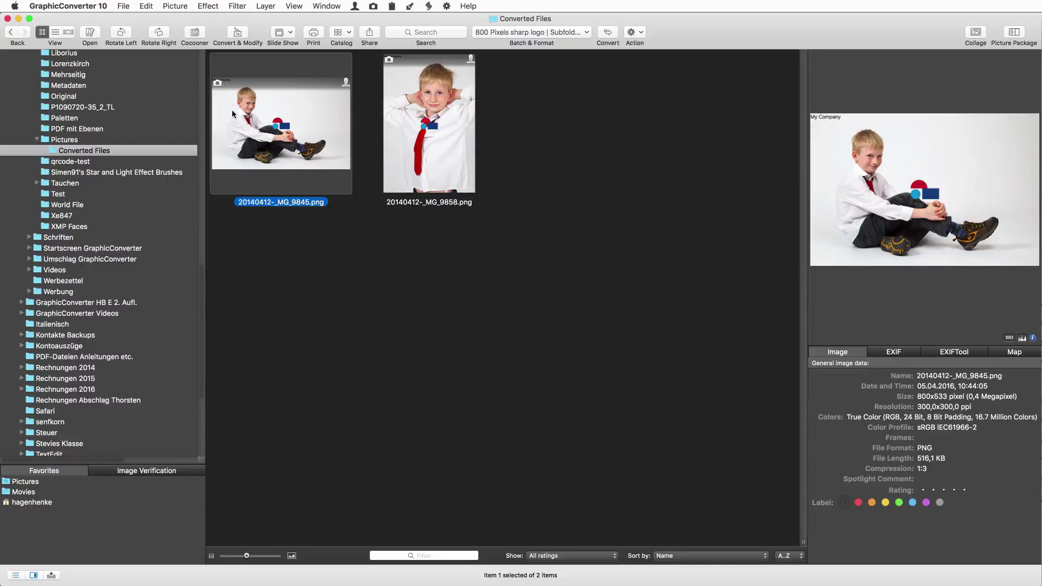
pyautogui.click(233, 37)
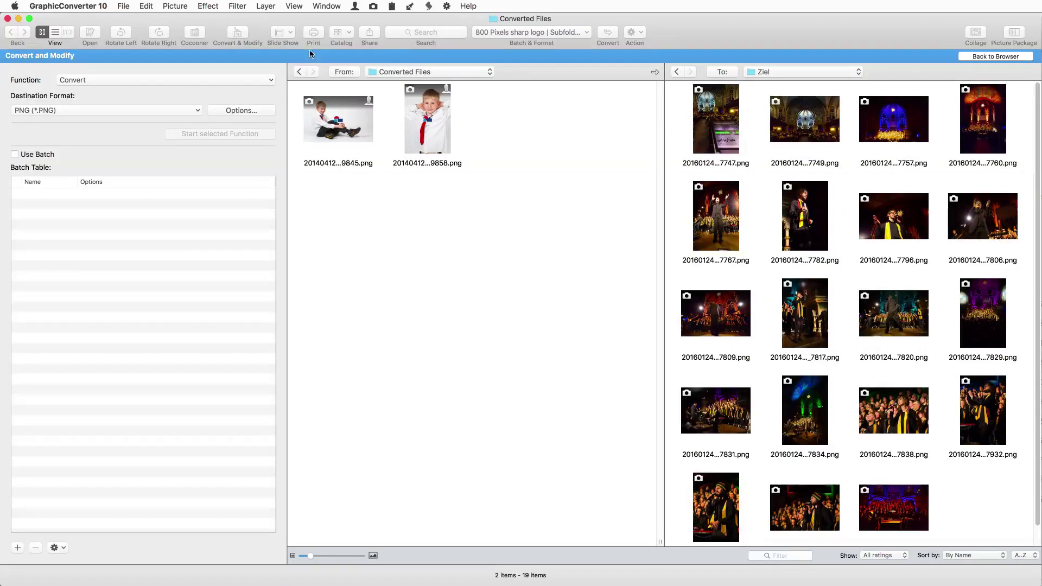
pyautogui.click(654, 74)
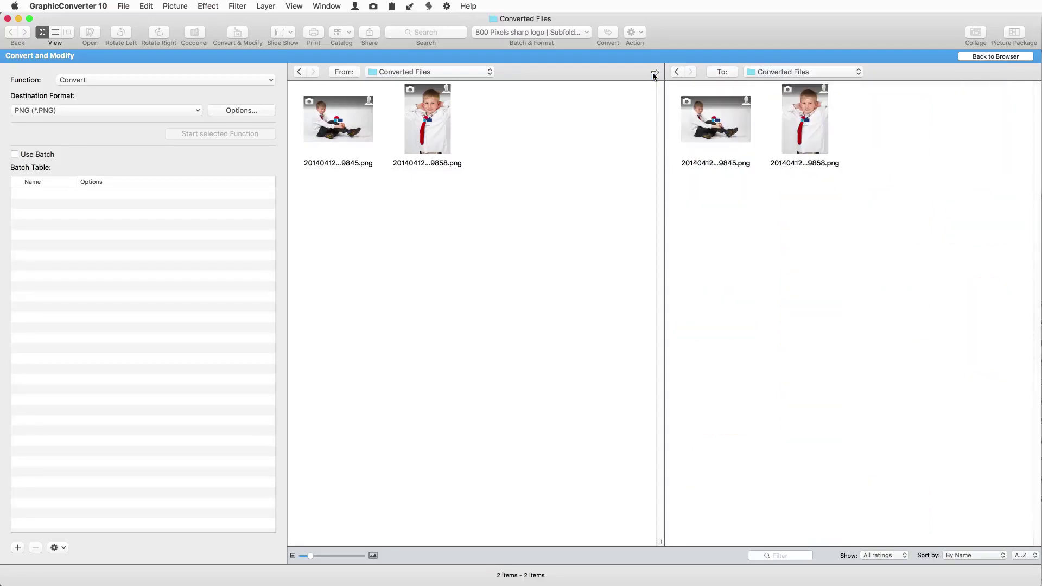
pyautogui.click(468, 75)
pyautogui.click(467, 83)
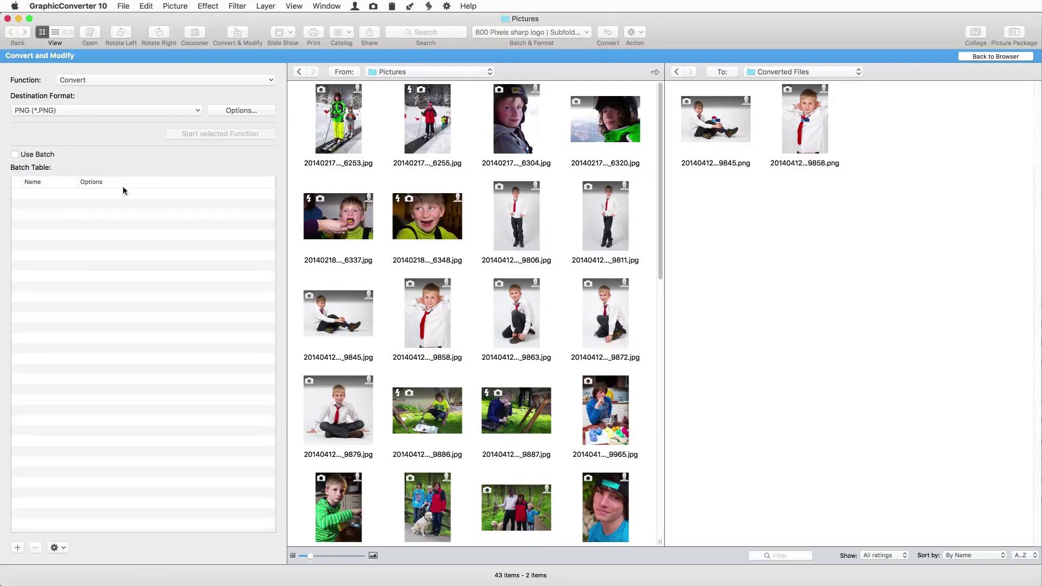
pyautogui.click(17, 548)
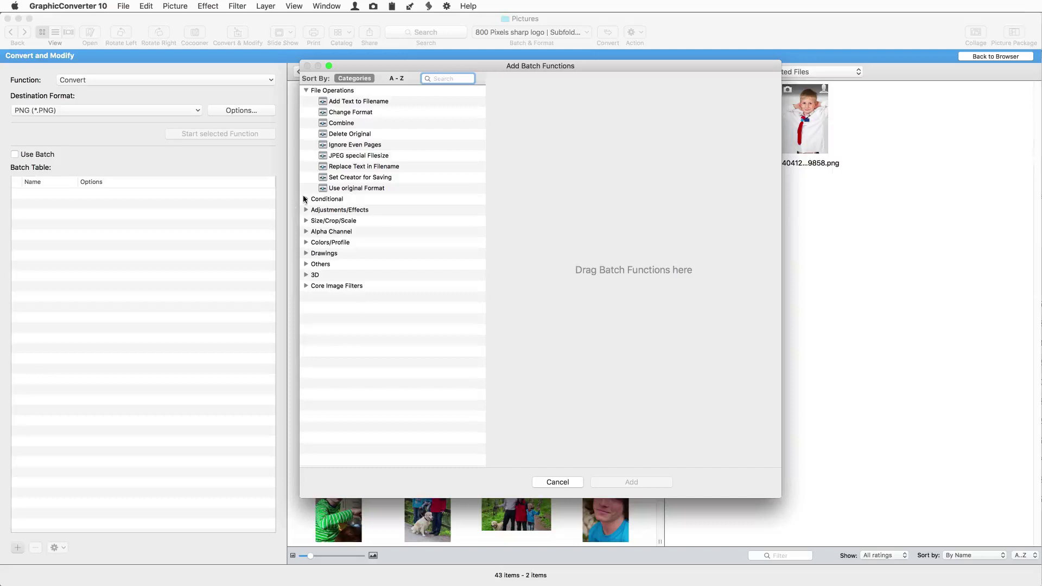
pyautogui.click(306, 199)
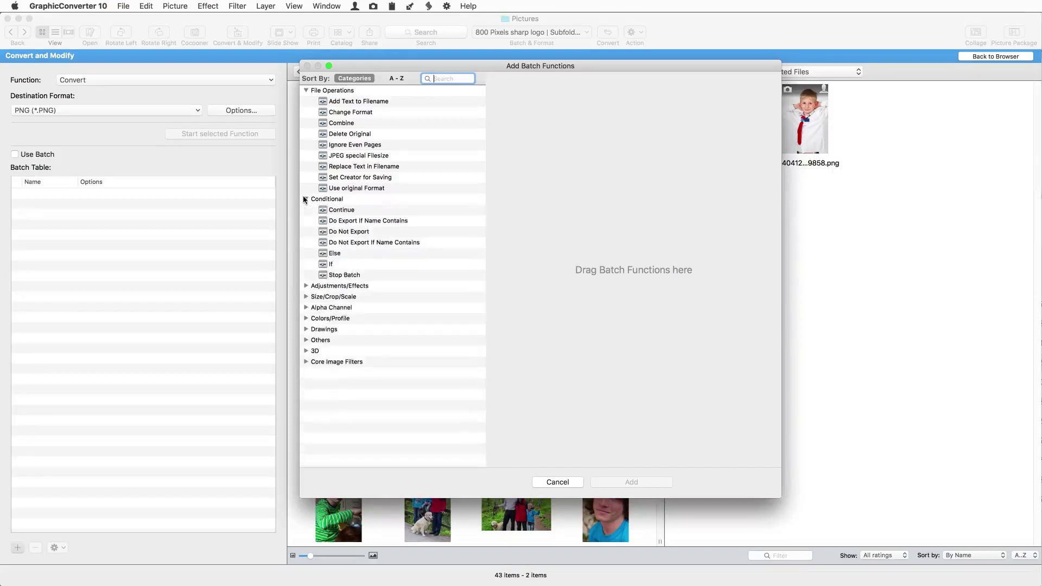
pyautogui.click(345, 265)
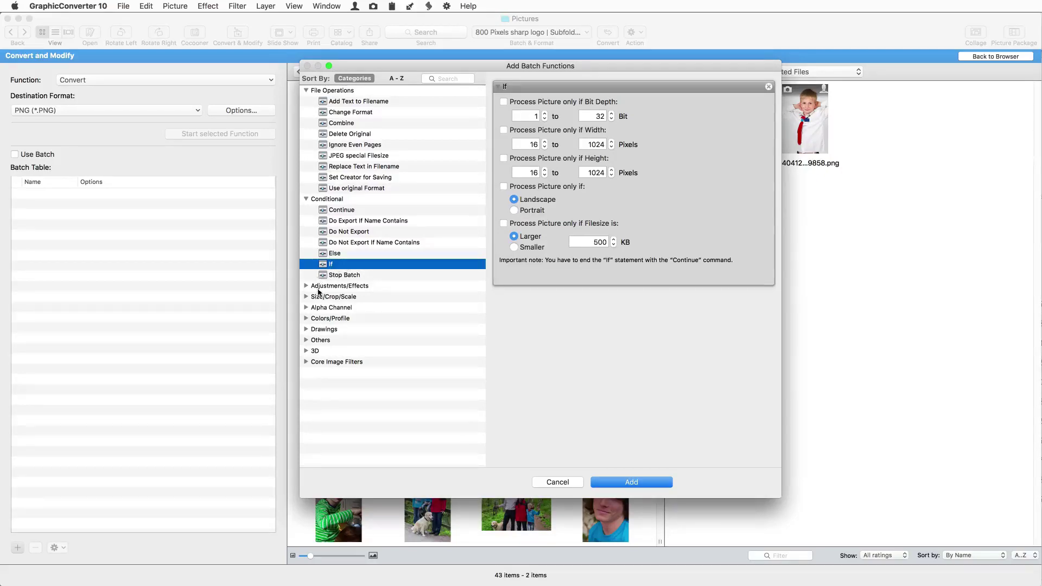
pyautogui.press('Escape')
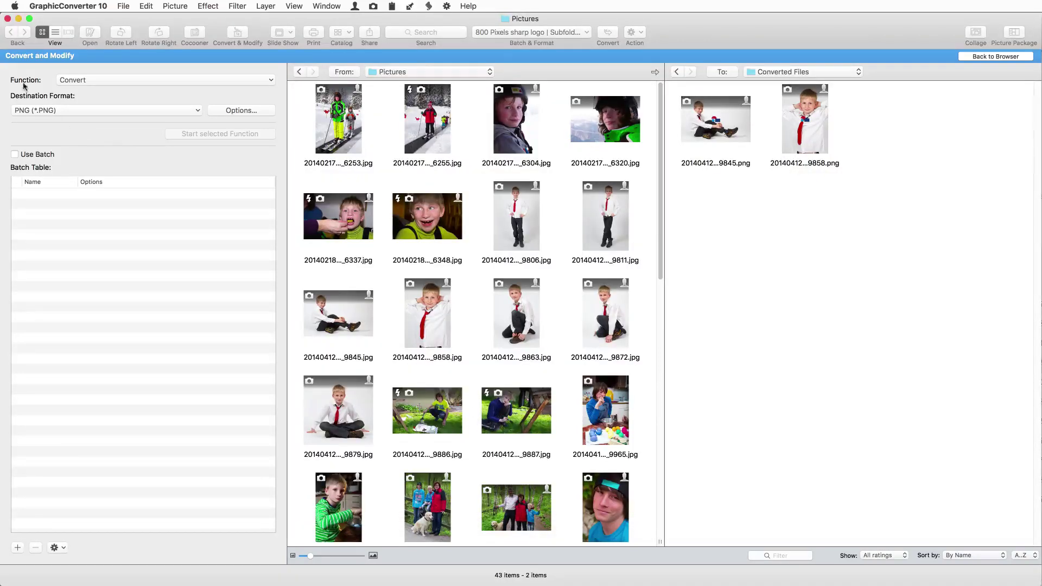
pyautogui.click(88, 81)
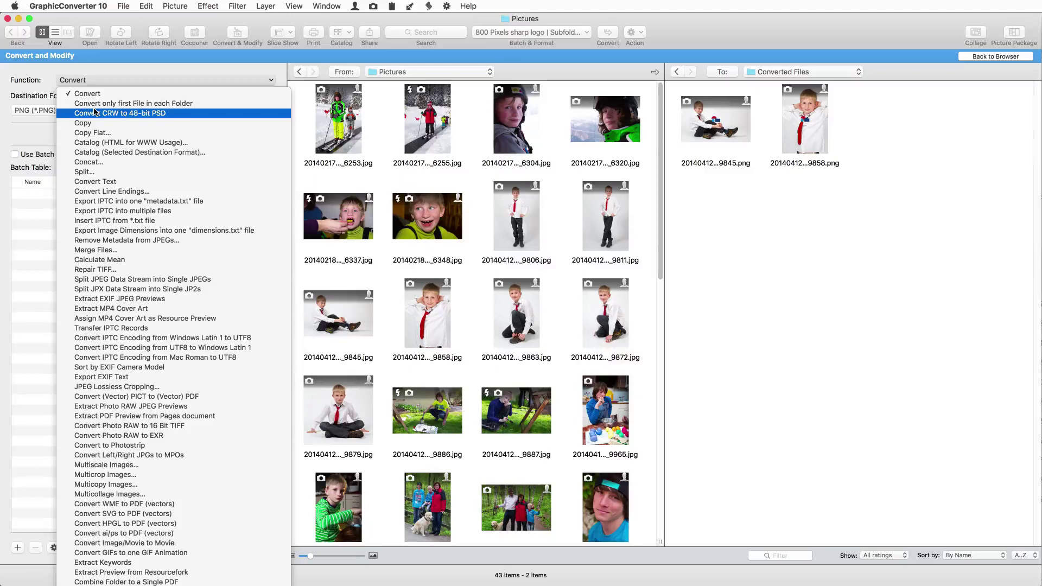
pyautogui.click(50, 82)
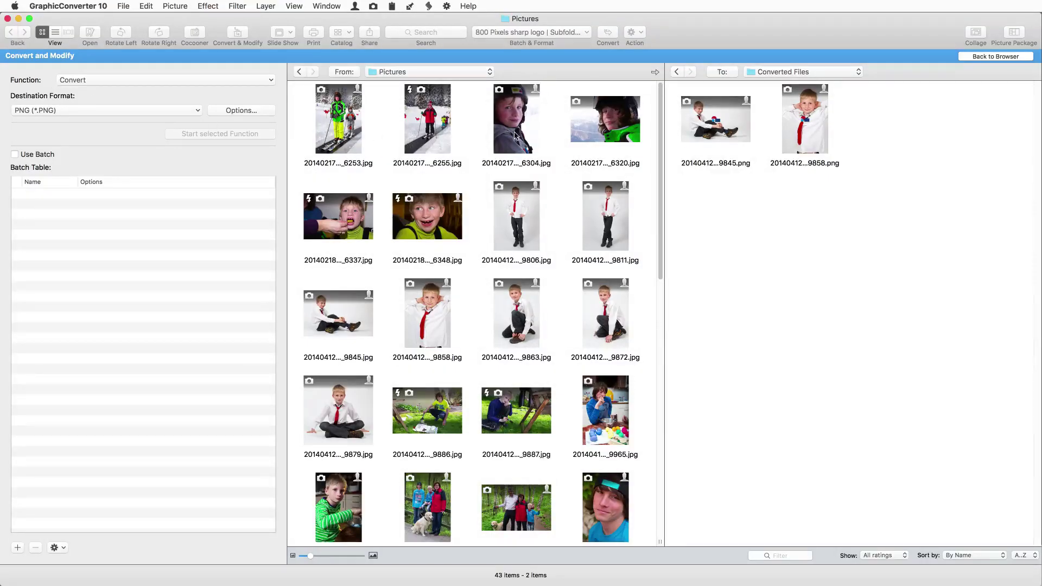
# Step: Return to the Pictures browser and review Slide Show preferences, leaving them unchanged
pyautogui.click(974, 57)
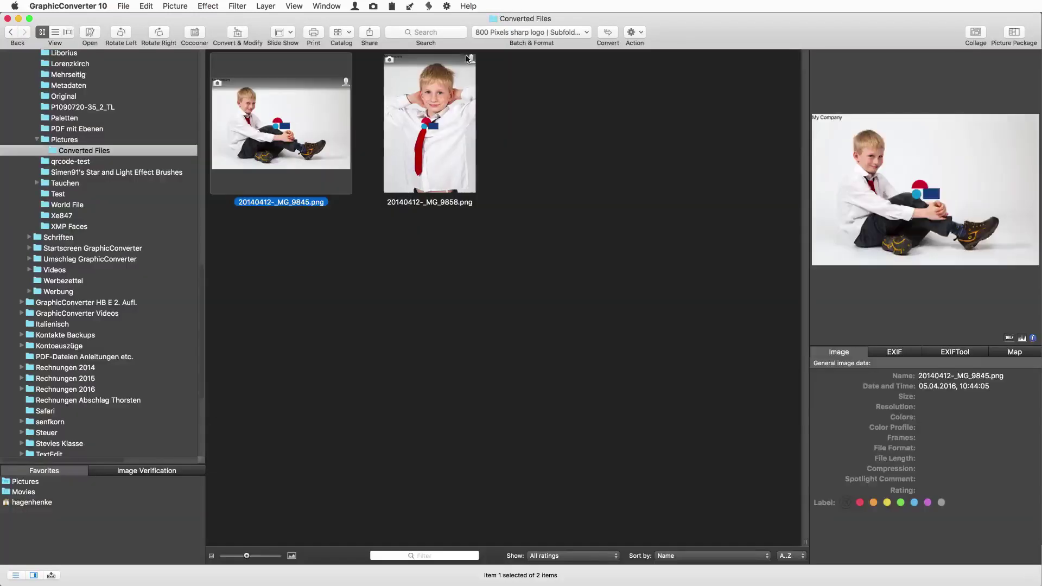
pyautogui.click(86, 140)
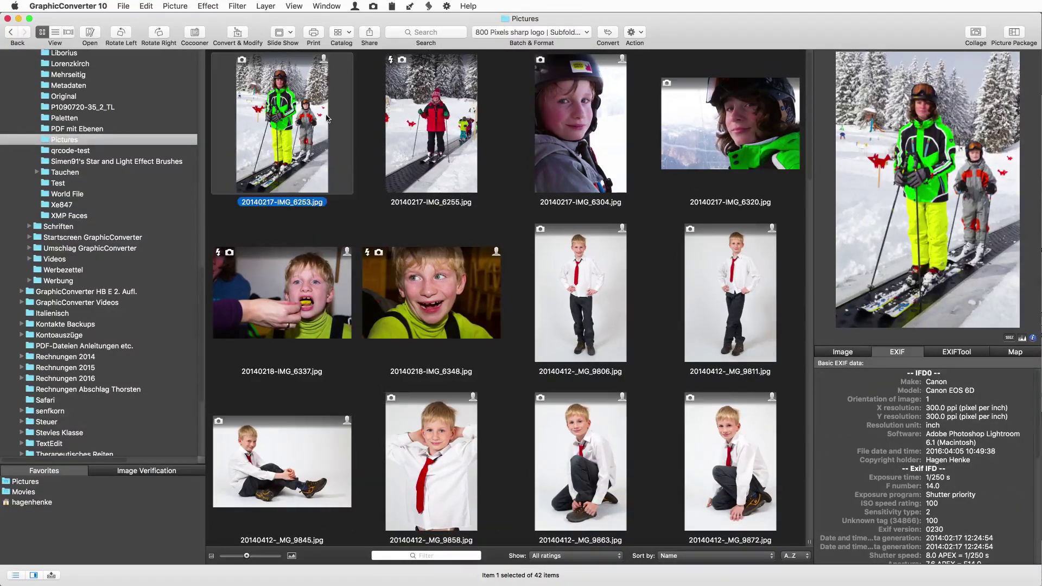
pyautogui.press('super+comma')
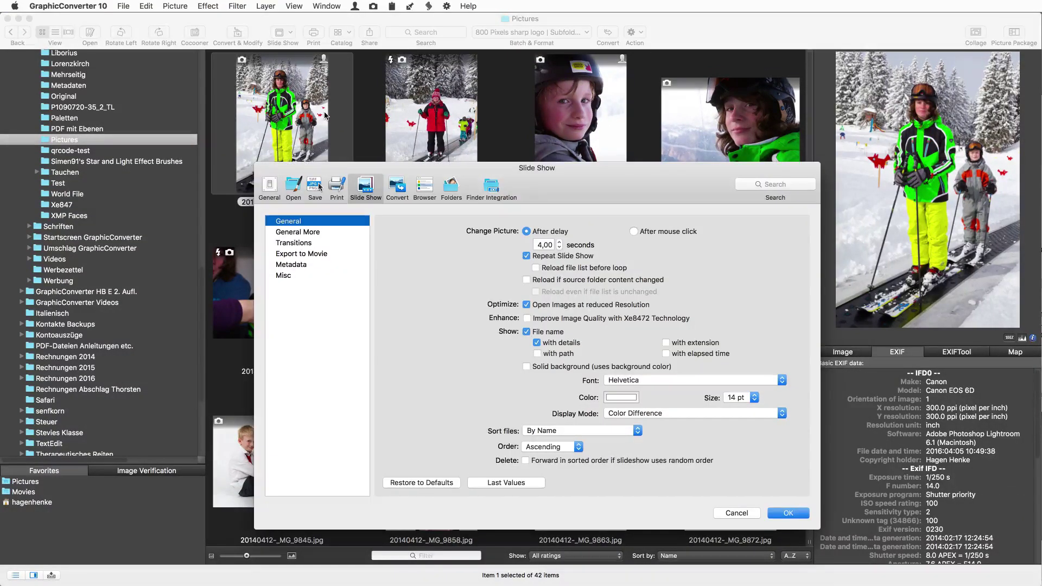
pyautogui.click(527, 331)
pyautogui.click(526, 331)
pyautogui.click(304, 232)
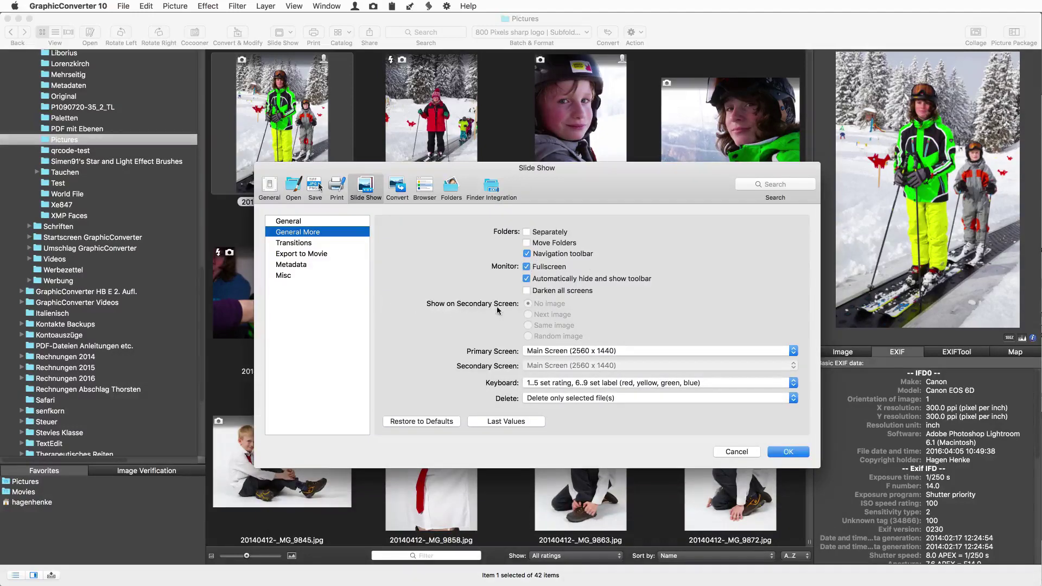
pyautogui.press('Return')
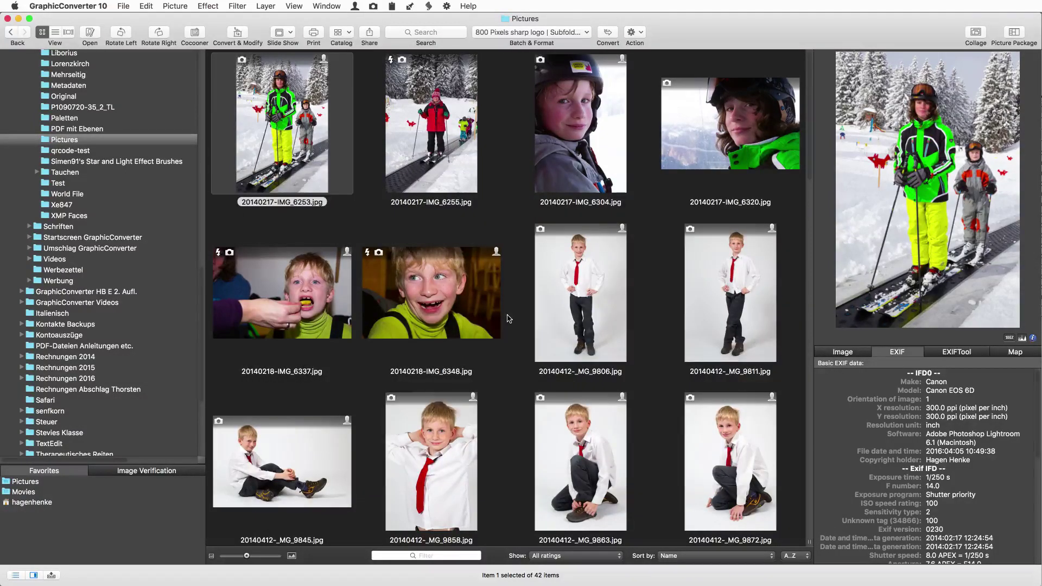
pyautogui.click(283, 32)
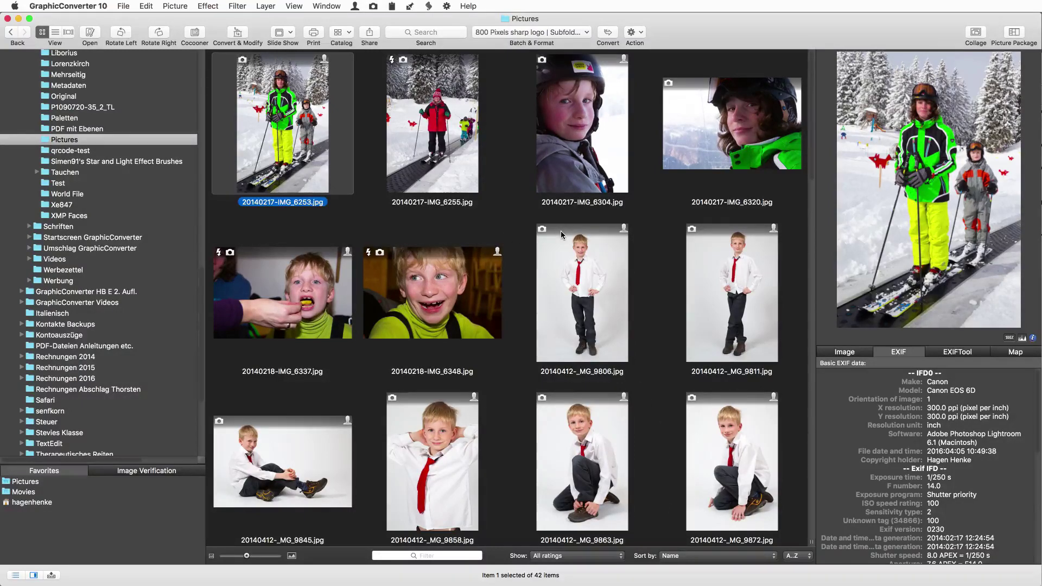
pyautogui.rightClick(299, 69)
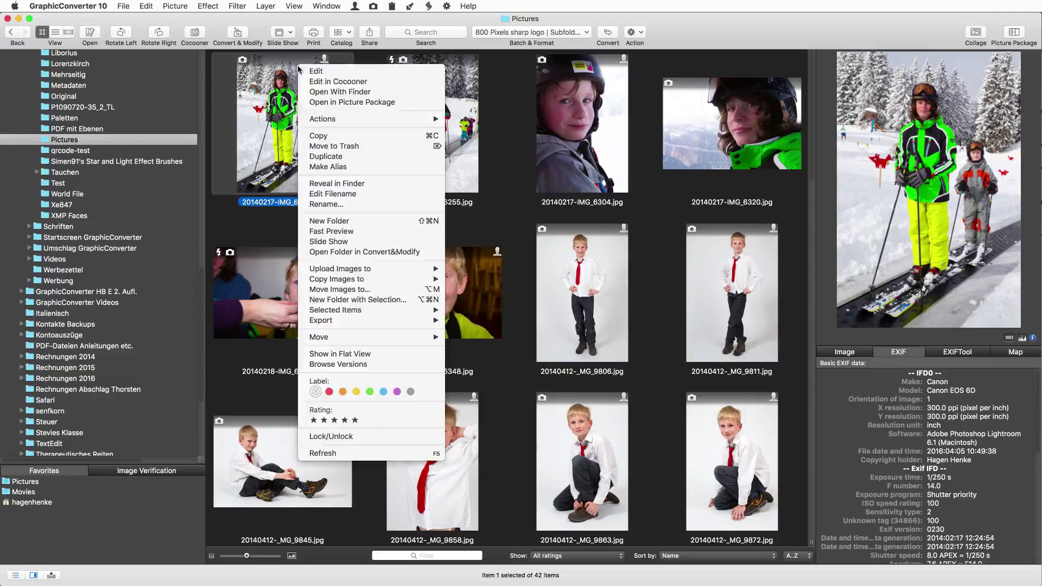
pyautogui.moveTo(319, 119)
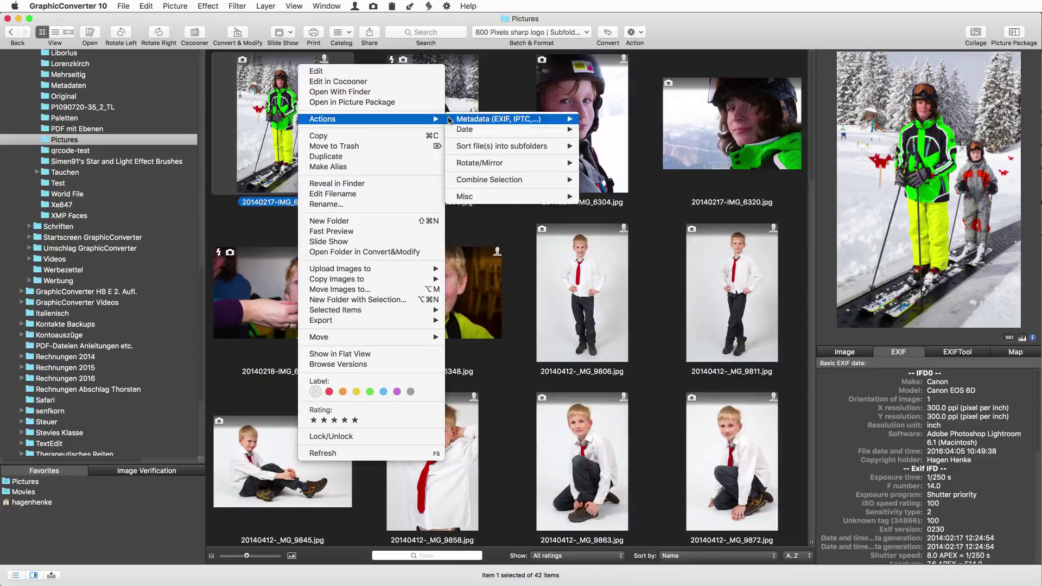
pyautogui.moveTo(450, 120)
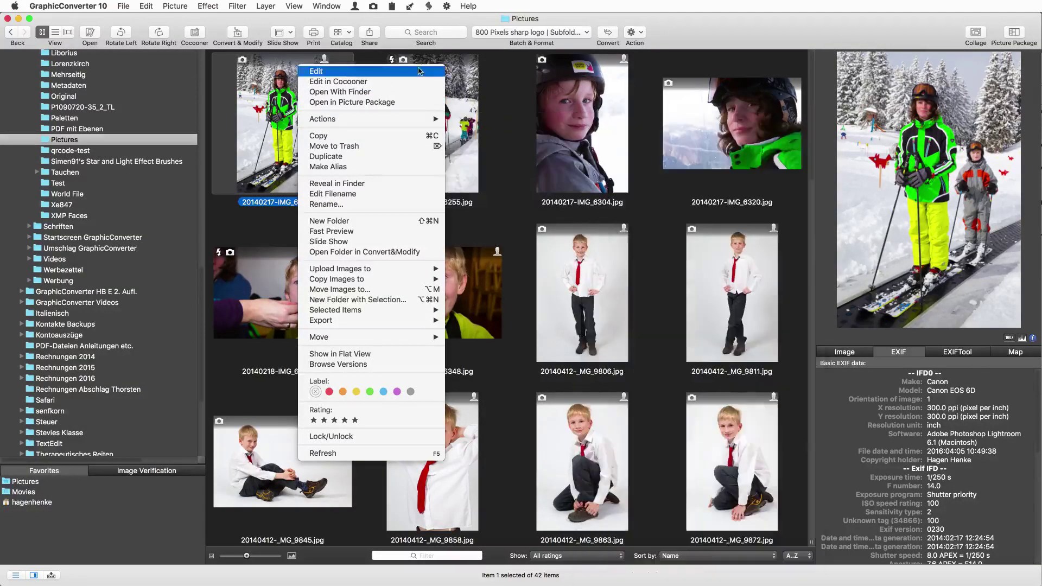
pyautogui.click(398, 9)
pyautogui.click(396, 7)
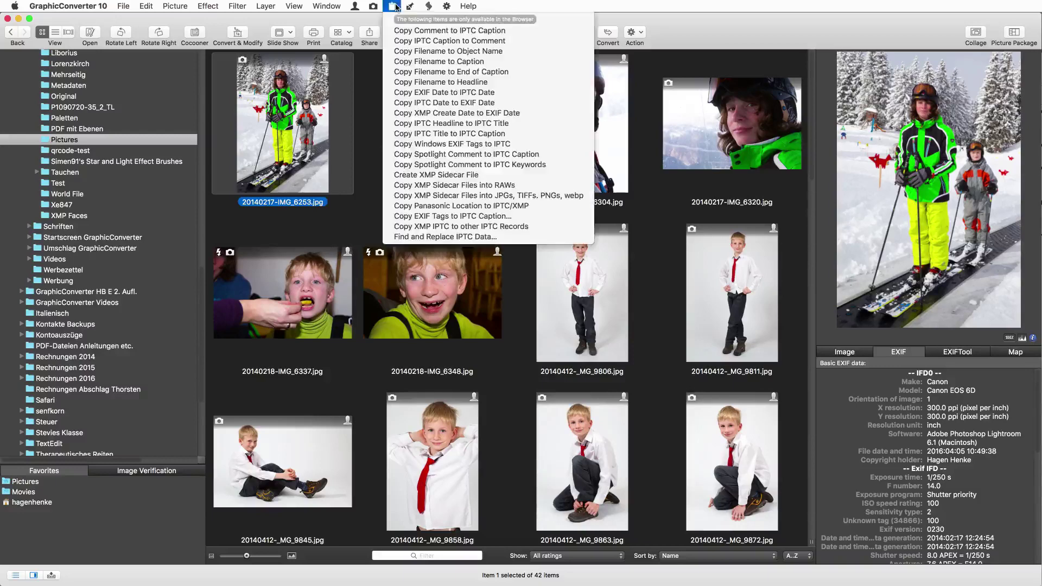
pyautogui.moveTo(374, 7)
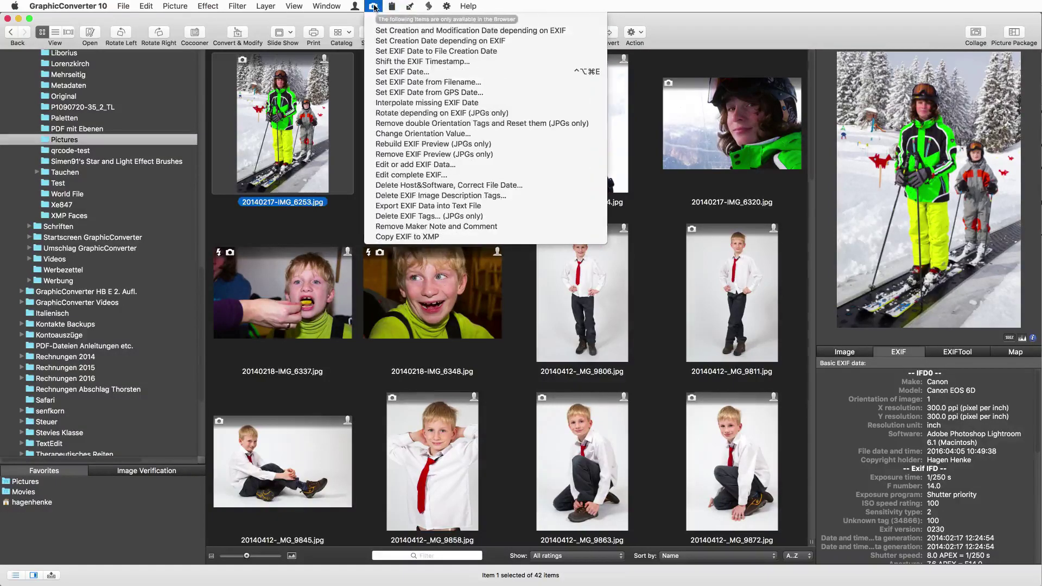
pyautogui.click(366, 60)
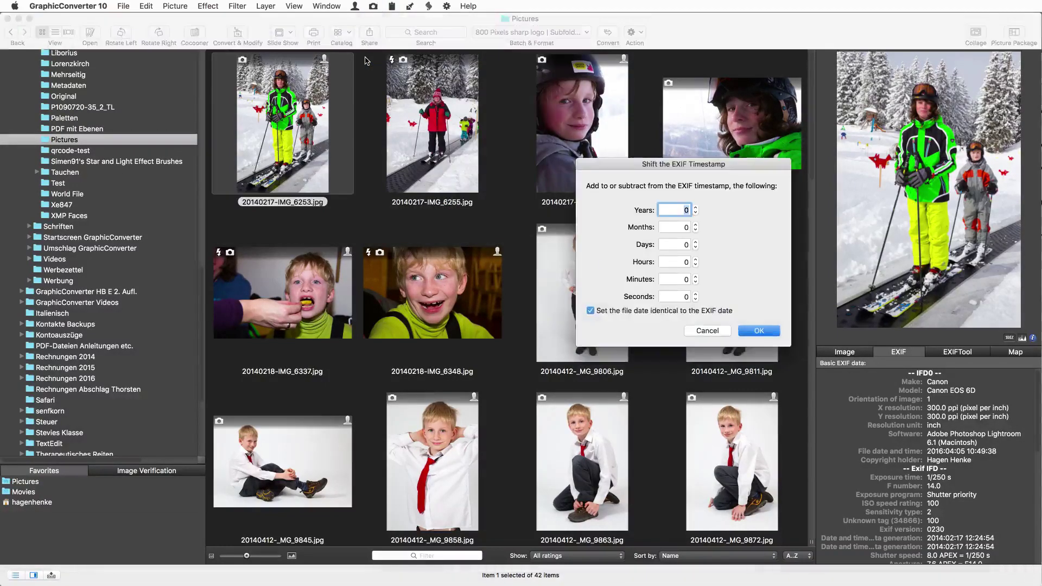
pyautogui.click(665, 260)
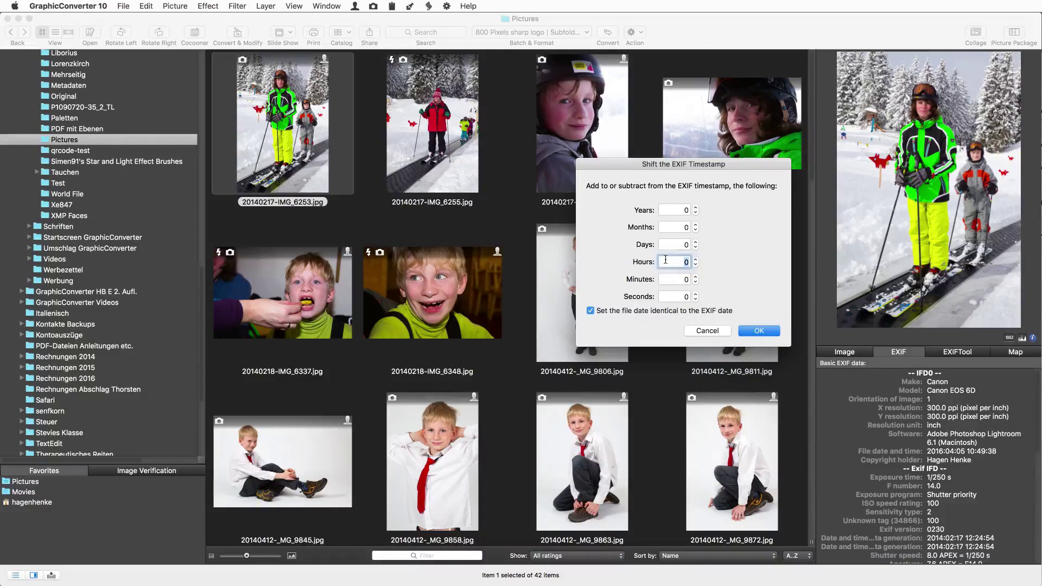
pyautogui.write('-5')
pyautogui.press('Return')
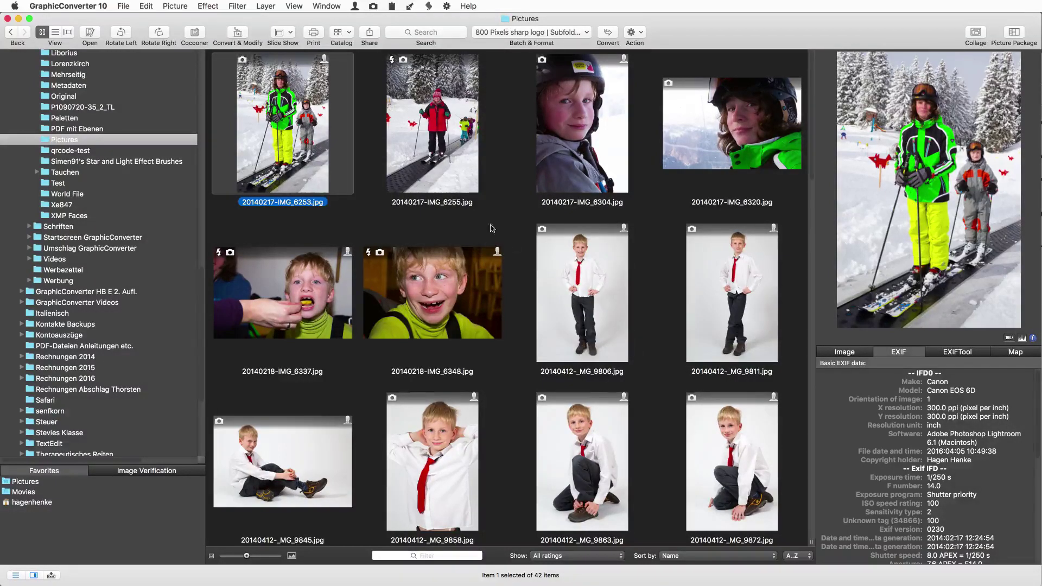
pyautogui.click(329, 5)
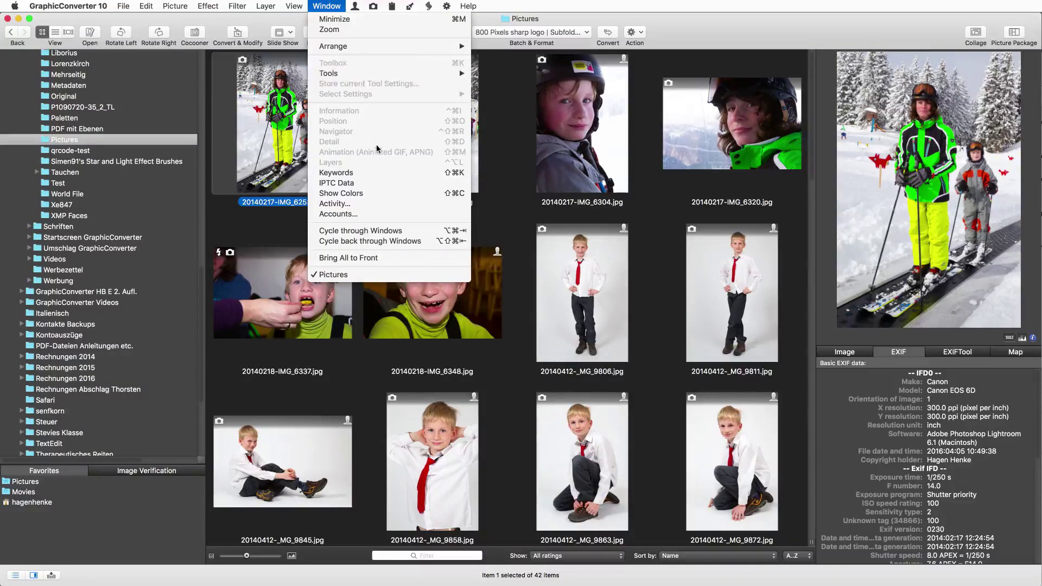
pyautogui.click(378, 172)
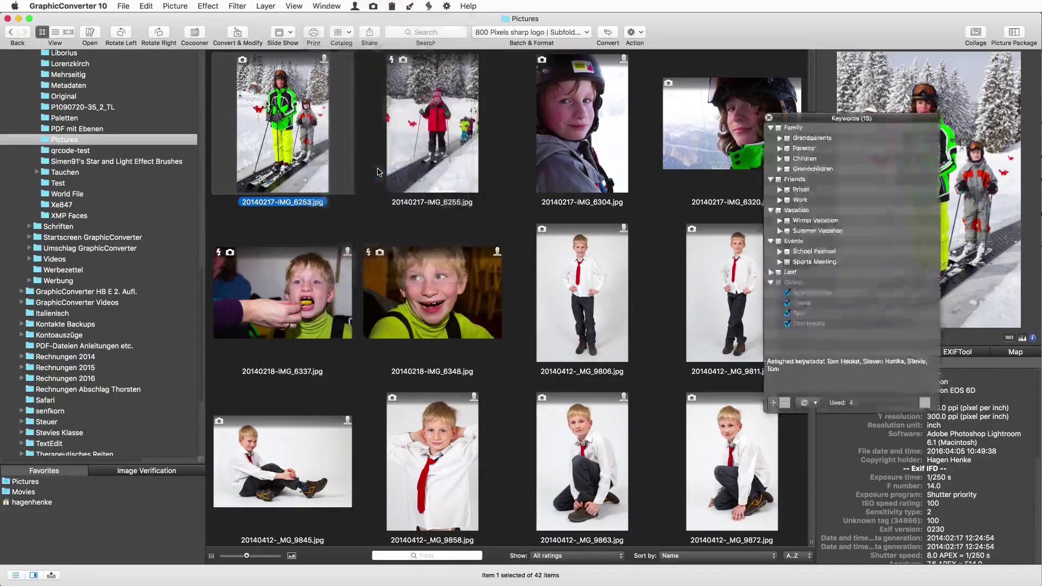
pyautogui.click(826, 275)
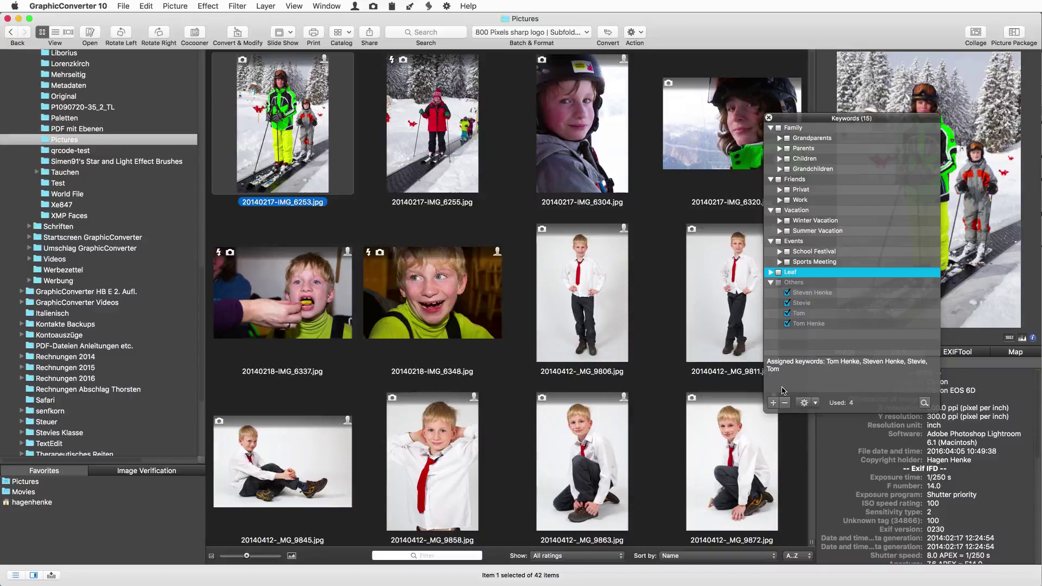
pyautogui.press('Escape')
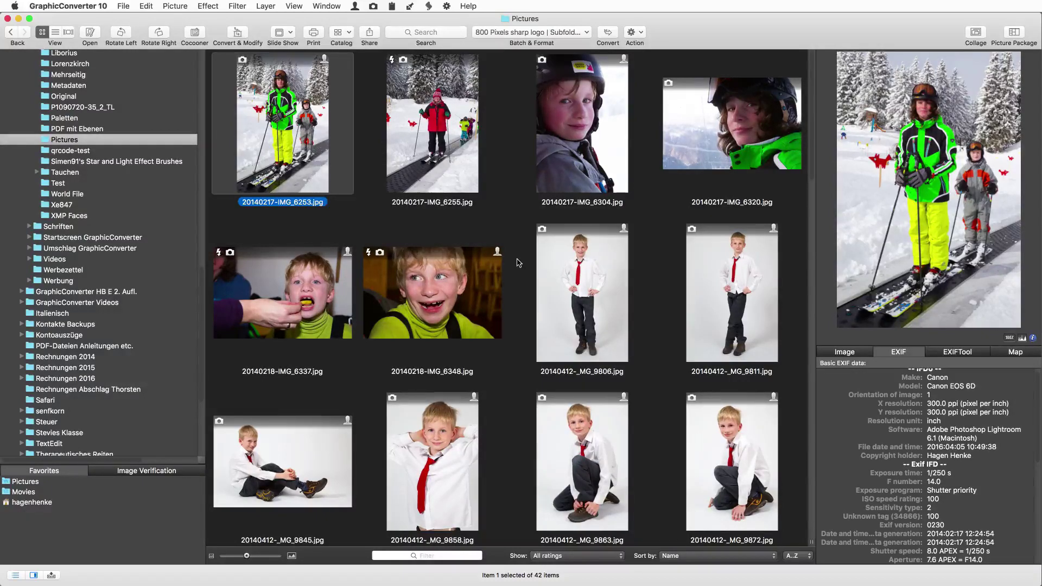
# Step: Select all 42 photos and set Rename to name them Vacation plus each photo's EXIF date
pyautogui.press('super+a')
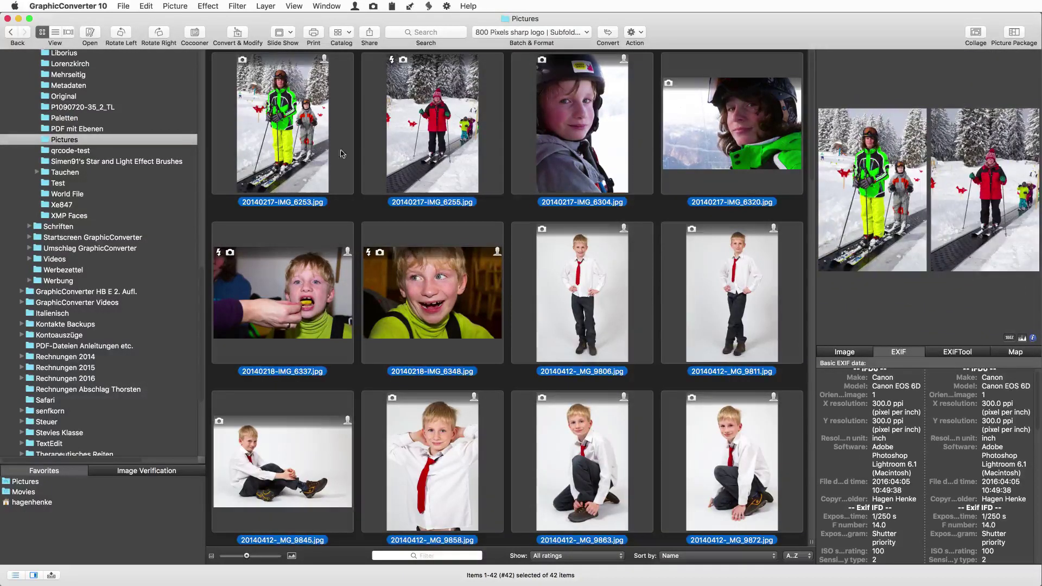
pyautogui.rightClick(271, 105)
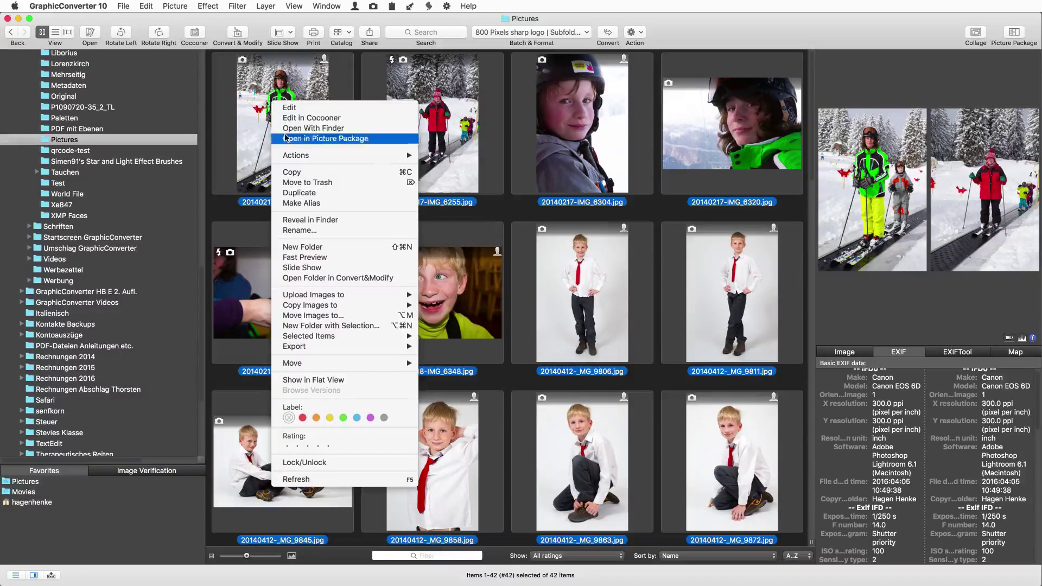
pyautogui.click(307, 228)
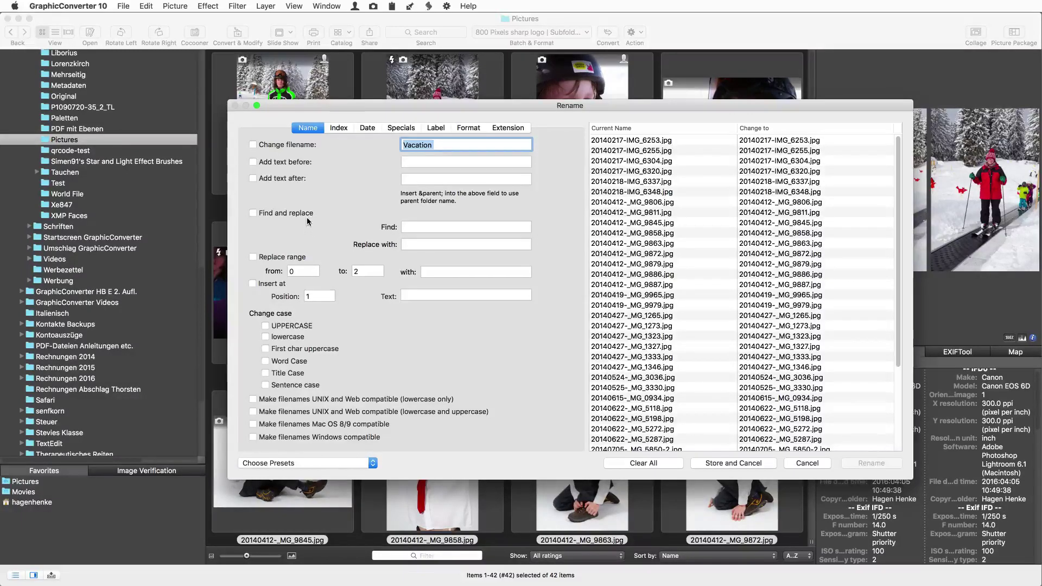
pyautogui.click(301, 145)
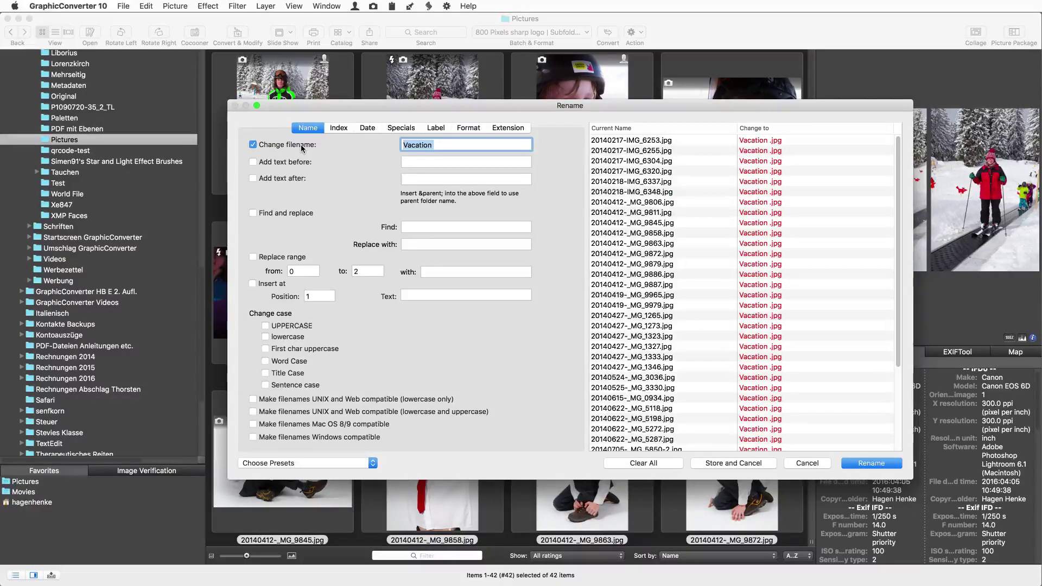
pyautogui.click(338, 128)
pyautogui.click(362, 131)
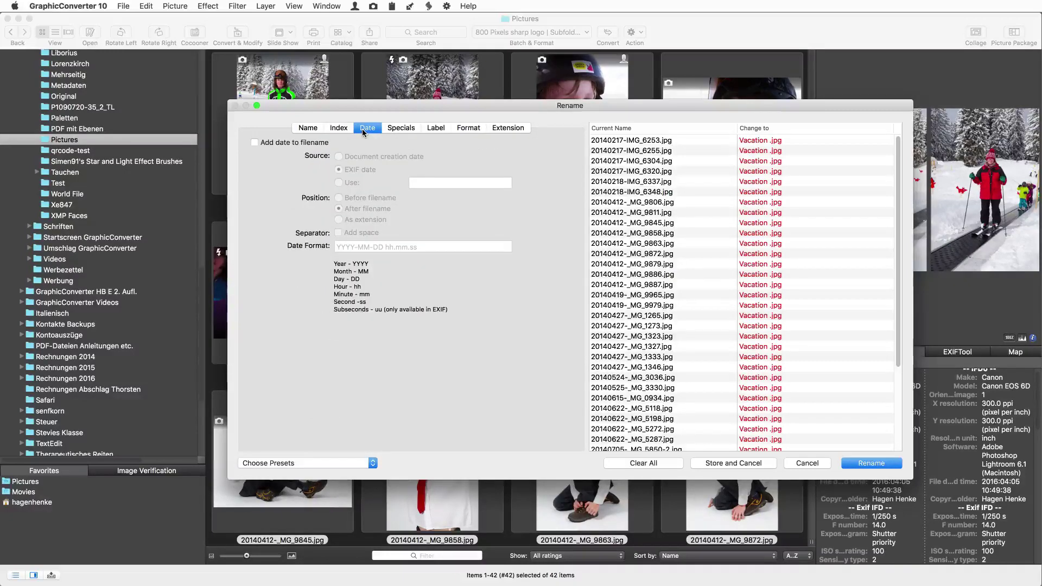
pyautogui.click(300, 145)
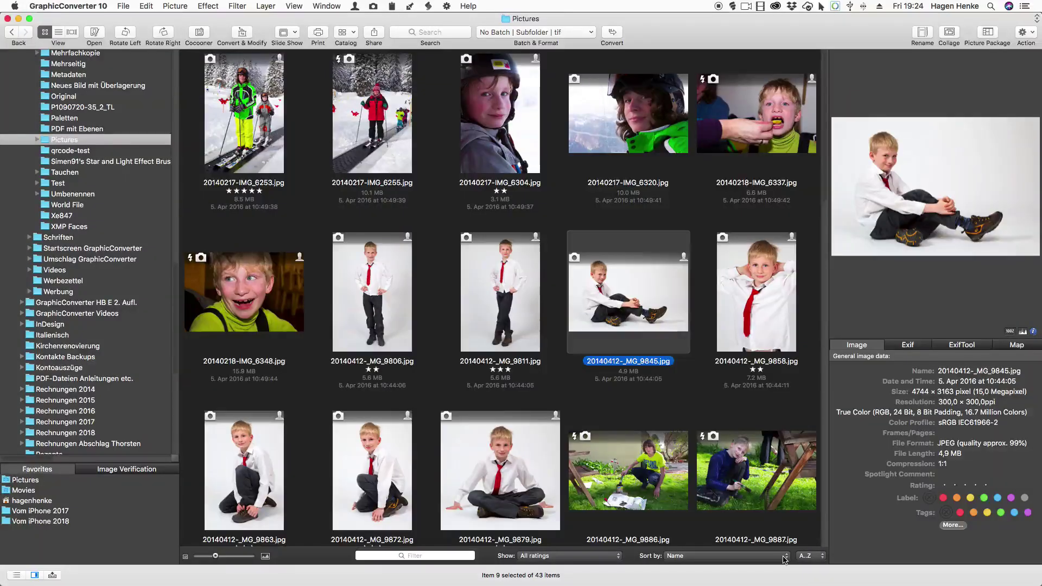
# Step: Show the Sort by options at the bottom of the Pictures browser
pyautogui.click(783, 557)
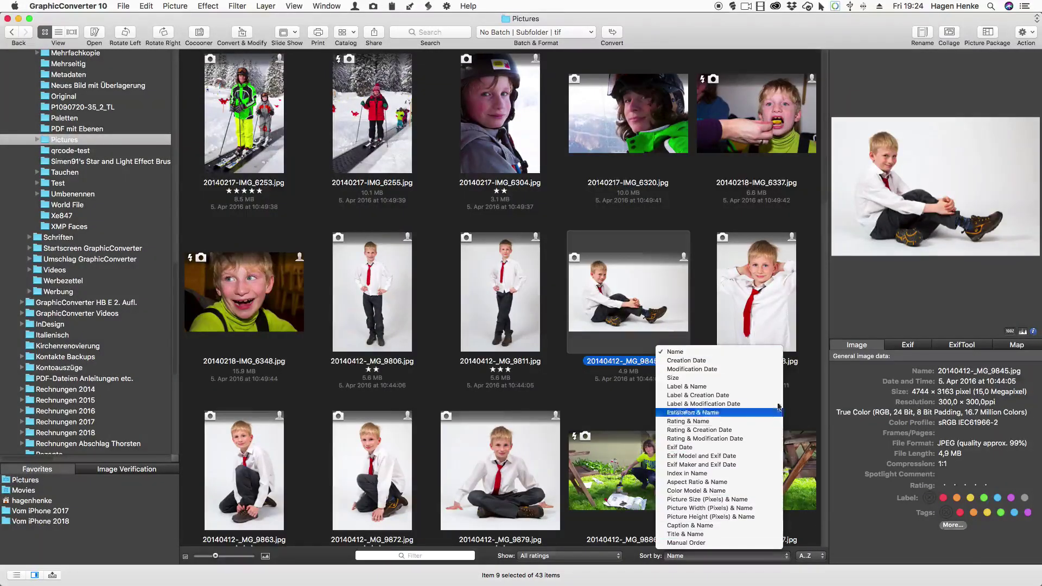